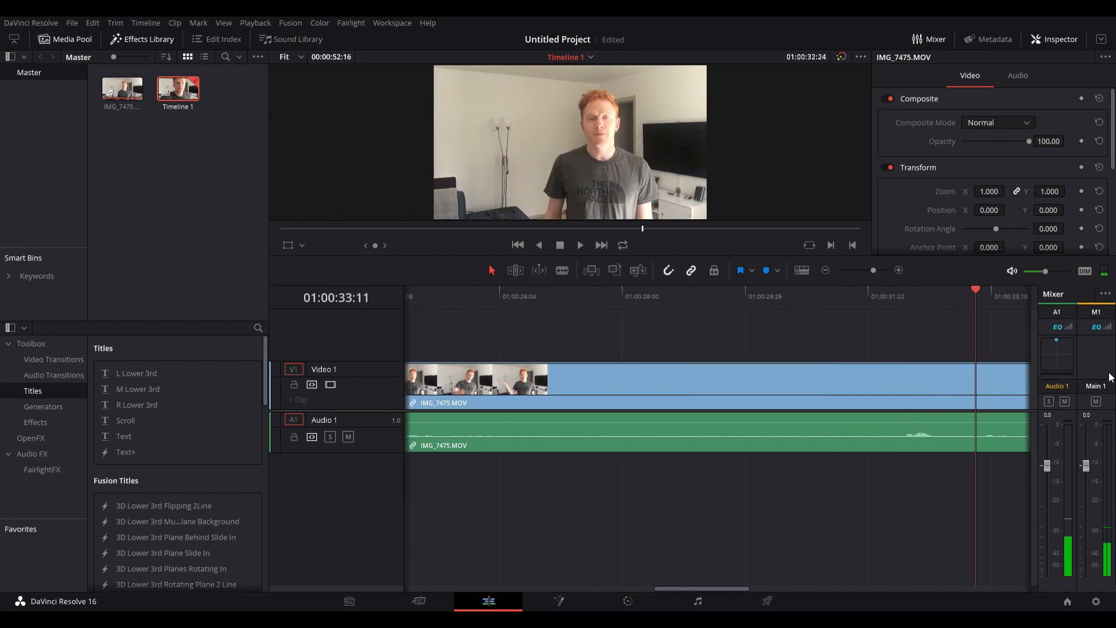
# Split the IMG_7475.MOV clip at 01:00:25:25 and delete the part before the cut, closing the gap.
pyautogui.moveTo(966, 395); pyautogui.dragTo(448, 447)
pyautogui.press('b')
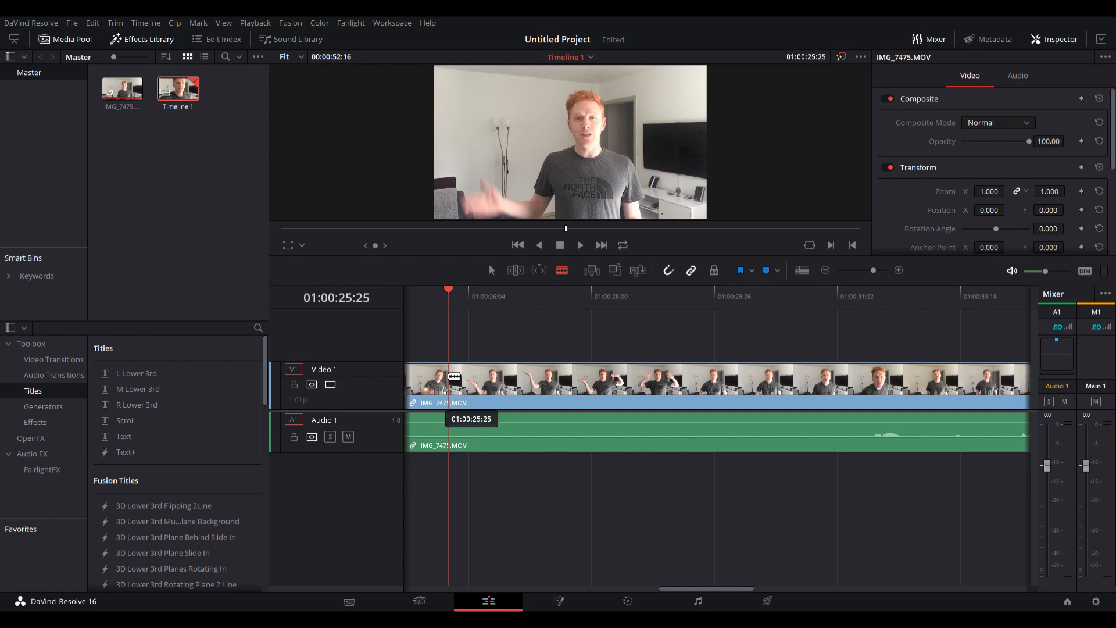
pyautogui.click(452, 378)
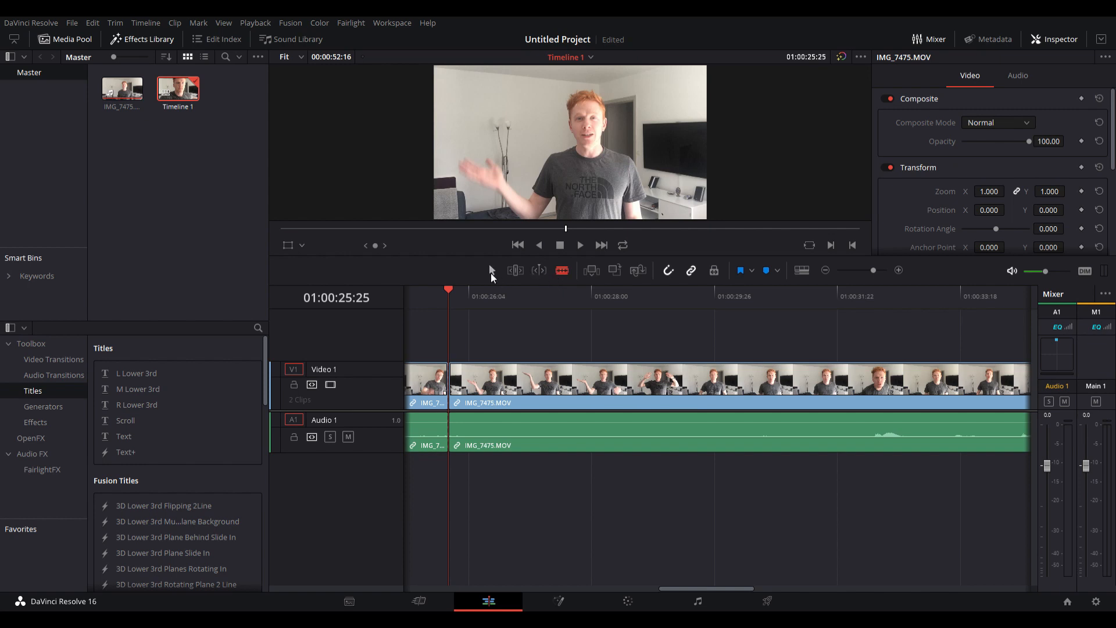
pyautogui.click(491, 271)
pyautogui.click(428, 404)
pyautogui.press('Delete')
# Play the clip from the timeline start to 01:00:01:19 and open that frame on the Fusion page.
pyautogui.press('Home')
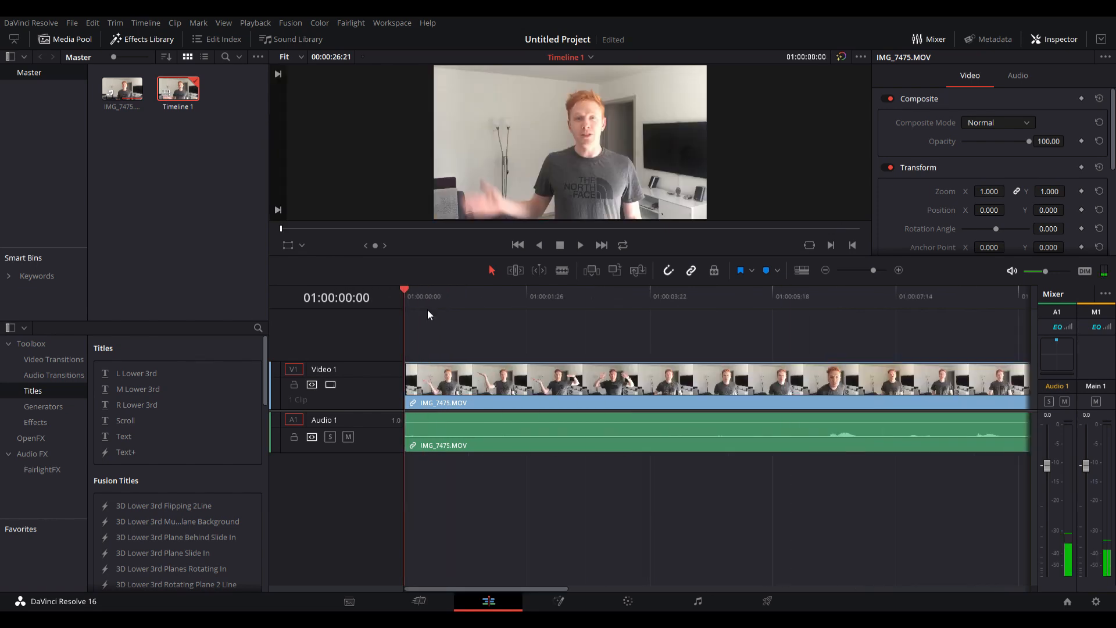
pyautogui.press('space')
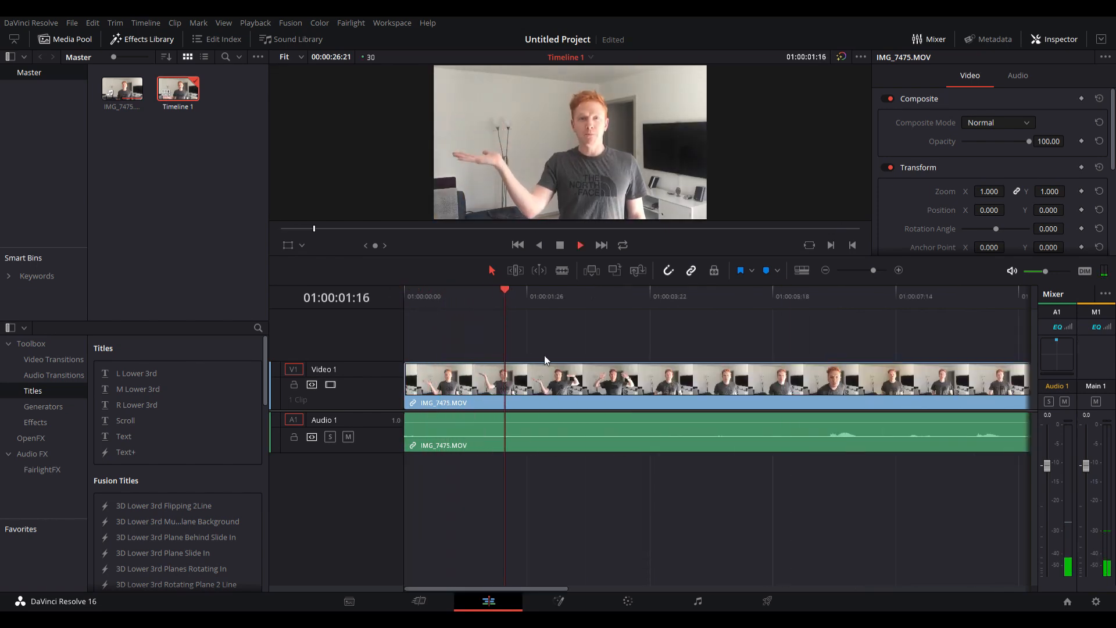
pyautogui.press('space')
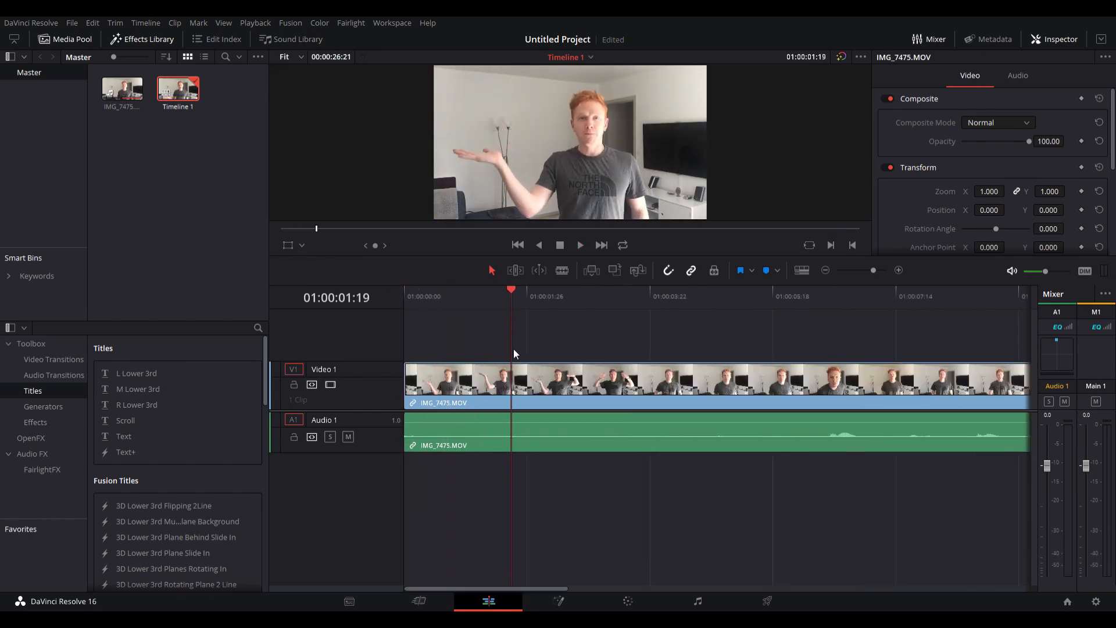
pyautogui.click(564, 606)
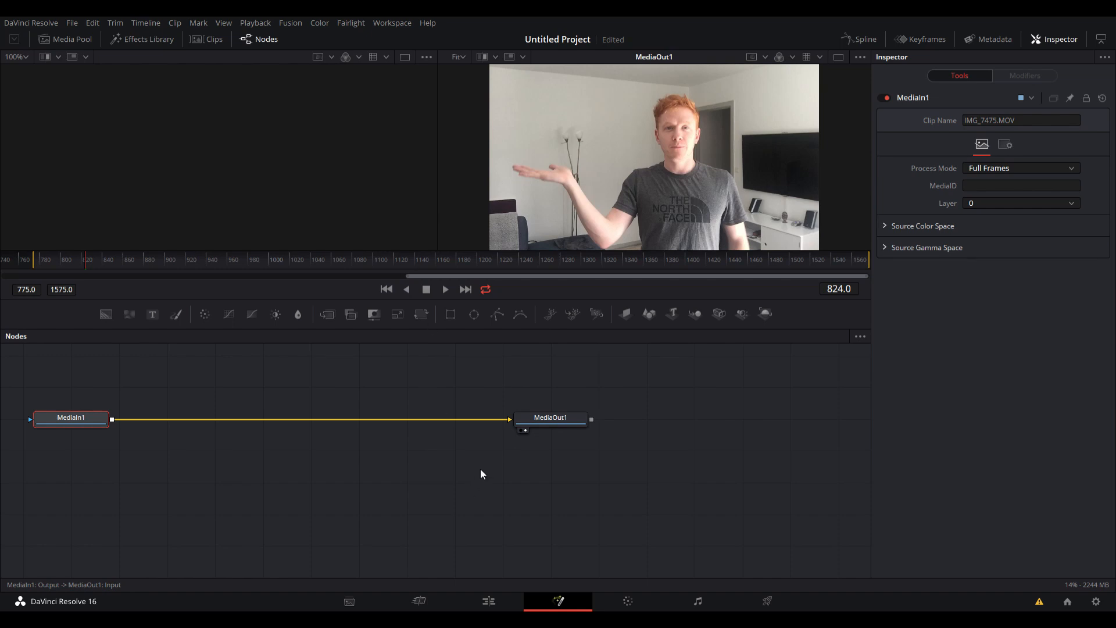
# Add a Background node merged over MediaIn1 and set its alpha to 0.
pyautogui.moveTo(70, 455); pyautogui.dragTo(162, 532)
pyautogui.moveTo(165, 452); pyautogui.dragTo(211, 428)
pyautogui.moveTo(178, 526); pyautogui.dragTo(199, 533)
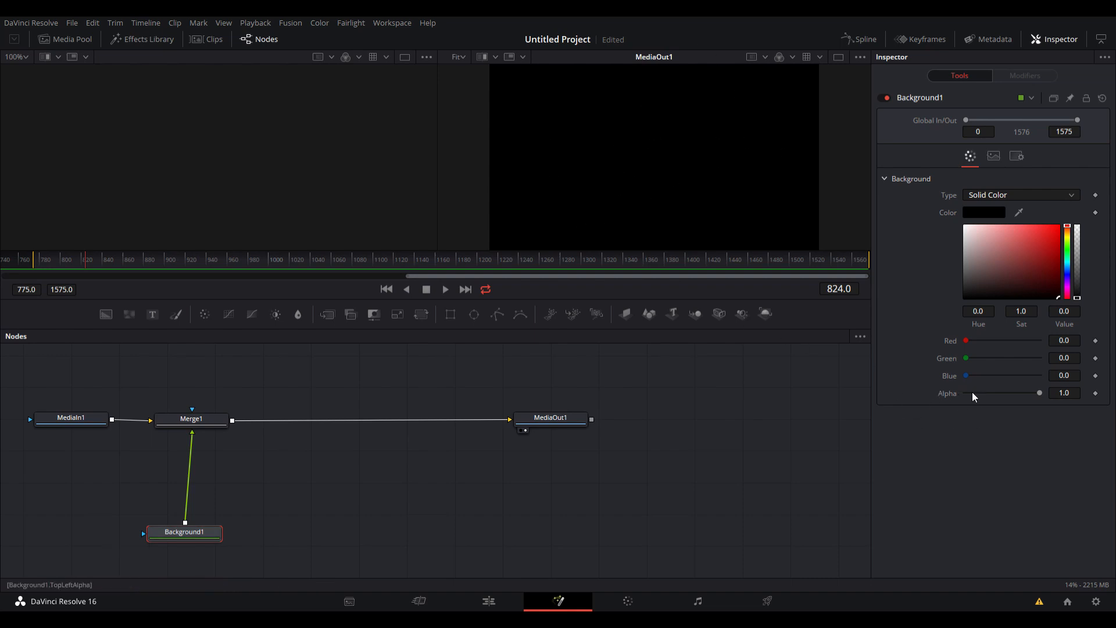
pyautogui.moveTo(1042, 393); pyautogui.dragTo(961, 402)
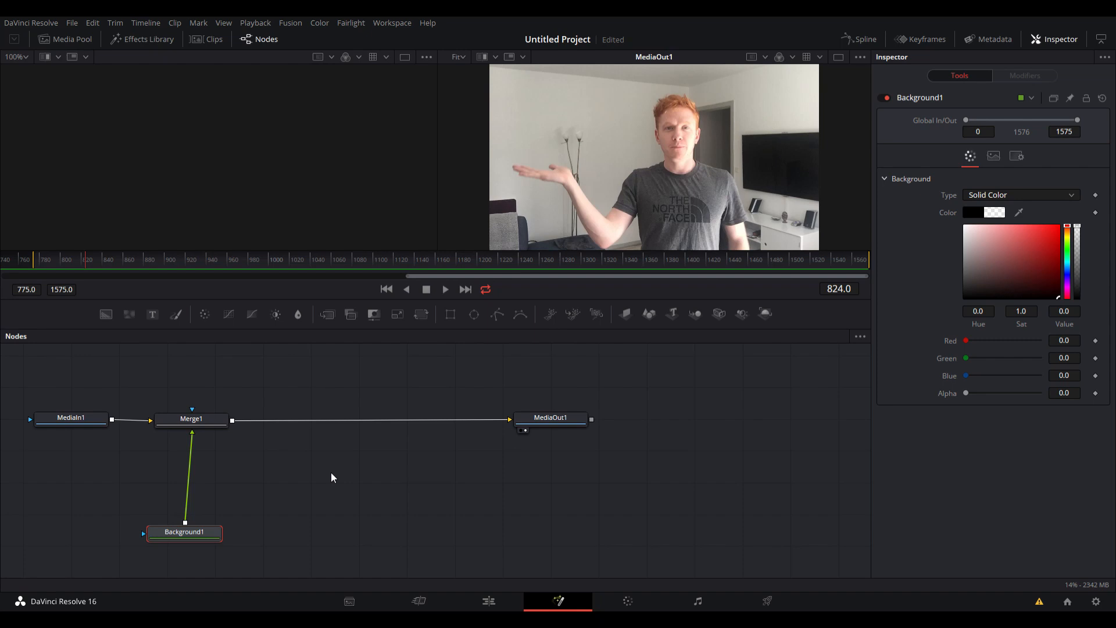
# Insert a Paint node between Background1 and Merge1 and space the two lower nodes apart.
pyautogui.hotkey('ctrl', 'shift', 'z')
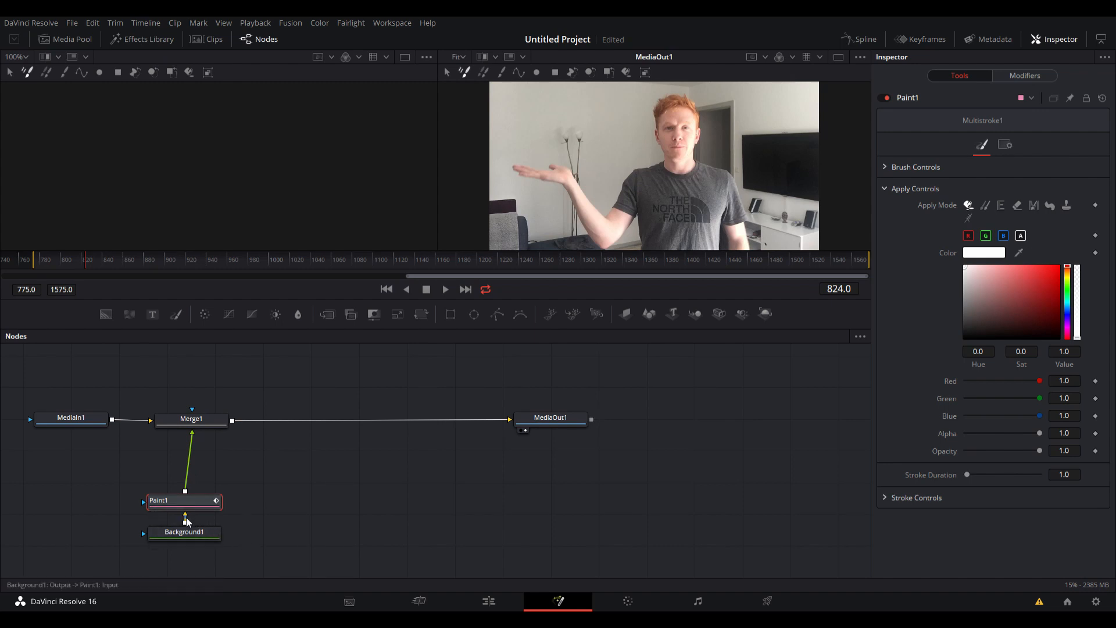
pyautogui.moveTo(186, 522)
pyautogui.mouseDown()
pyautogui.moveTo(185, 553)
pyautogui.moveTo(184, 527)
pyautogui.mouseUp()
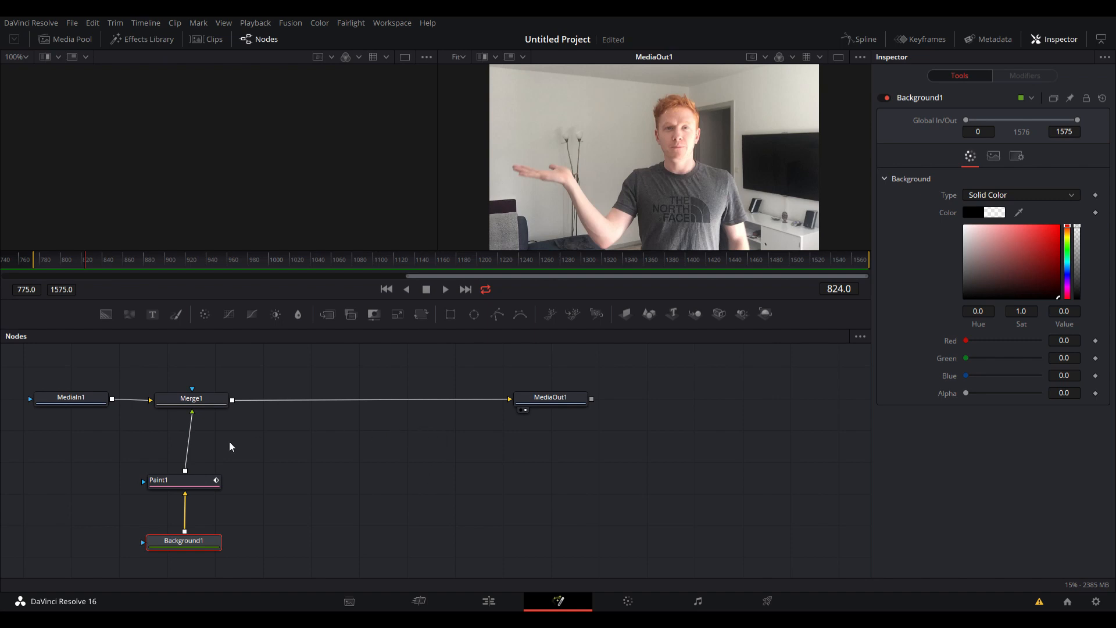
pyautogui.moveTo(149, 479); pyautogui.dragTo(149, 490)
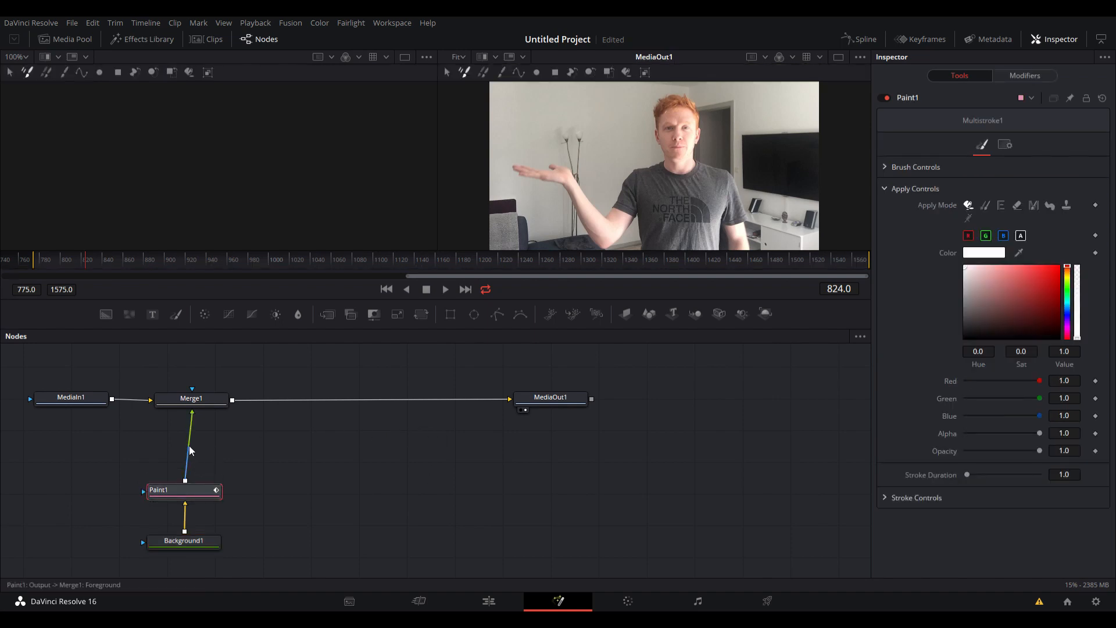
# Add a SoftGlow node and connect it between Paint1's output and Merge1's foreground input.
pyautogui.moveTo(191, 449); pyautogui.dragTo(190, 453)
pyautogui.click(187, 449)
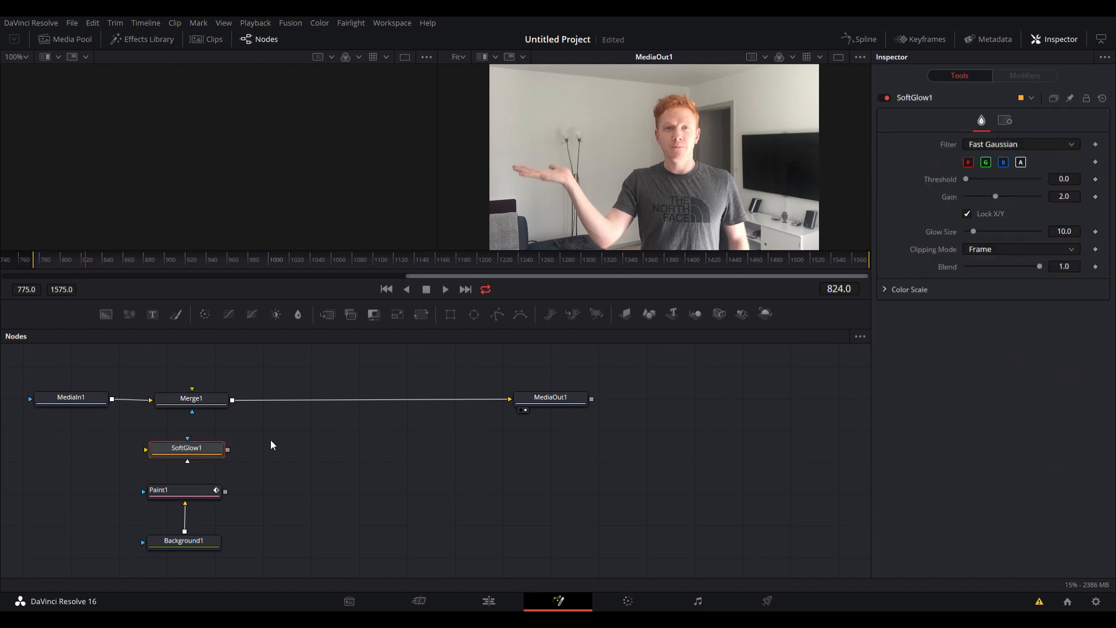
pyautogui.moveTo(188, 461)
pyautogui.mouseDown()
pyautogui.moveTo(188, 488)
pyautogui.moveTo(224, 490)
pyautogui.moveTo(188, 462)
pyautogui.mouseUp()
pyautogui.moveTo(225, 494)
pyautogui.mouseDown()
pyautogui.moveTo(174, 452)
pyautogui.moveTo(152, 461)
pyautogui.mouseUp()
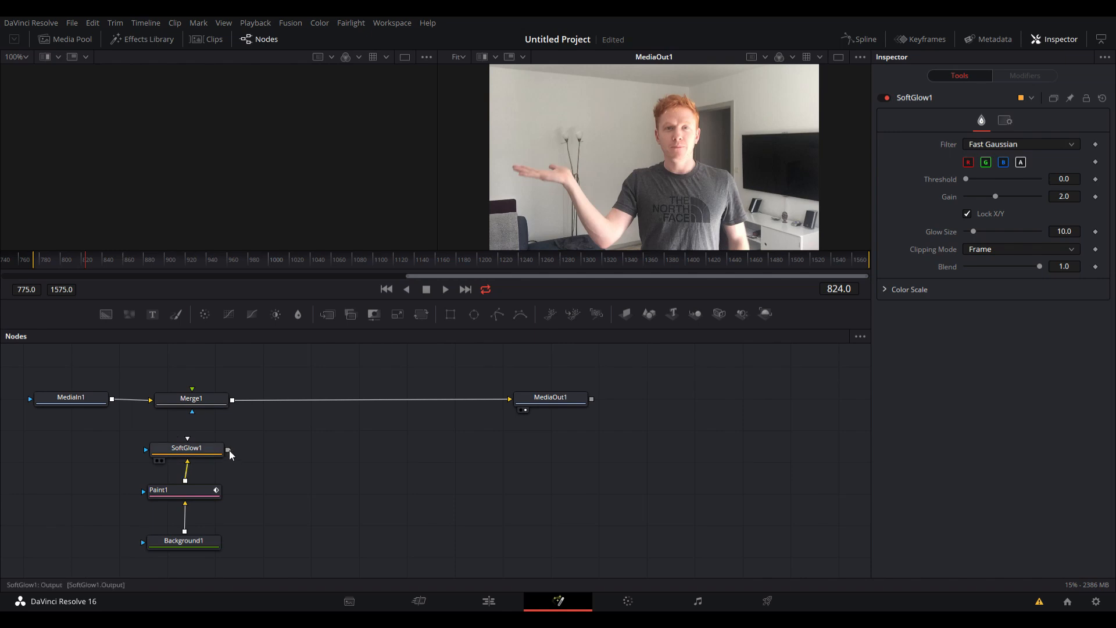
pyautogui.moveTo(228, 450)
pyautogui.mouseDown()
pyautogui.moveTo(202, 387)
pyautogui.moveTo(199, 401)
pyautogui.mouseUp()
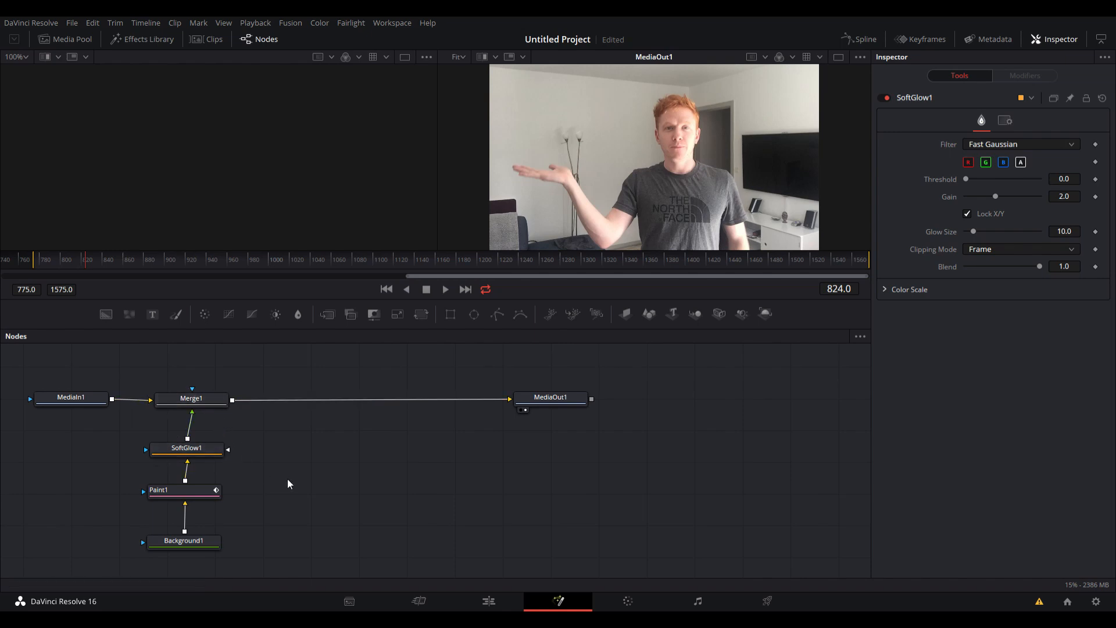
# Set Paint1's brush colour to turquoise (hue 0.488, saturation 0.946, value 0.811) and its brush shape to image brush.
pyautogui.click(203, 494)
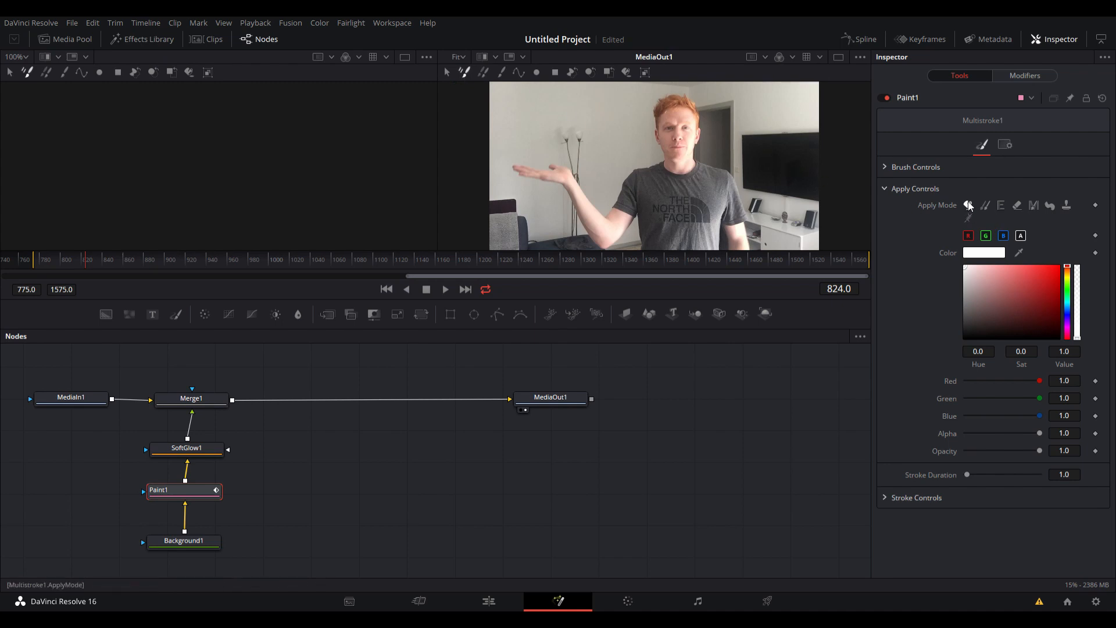
pyautogui.click(1069, 303)
pyautogui.click(1056, 280)
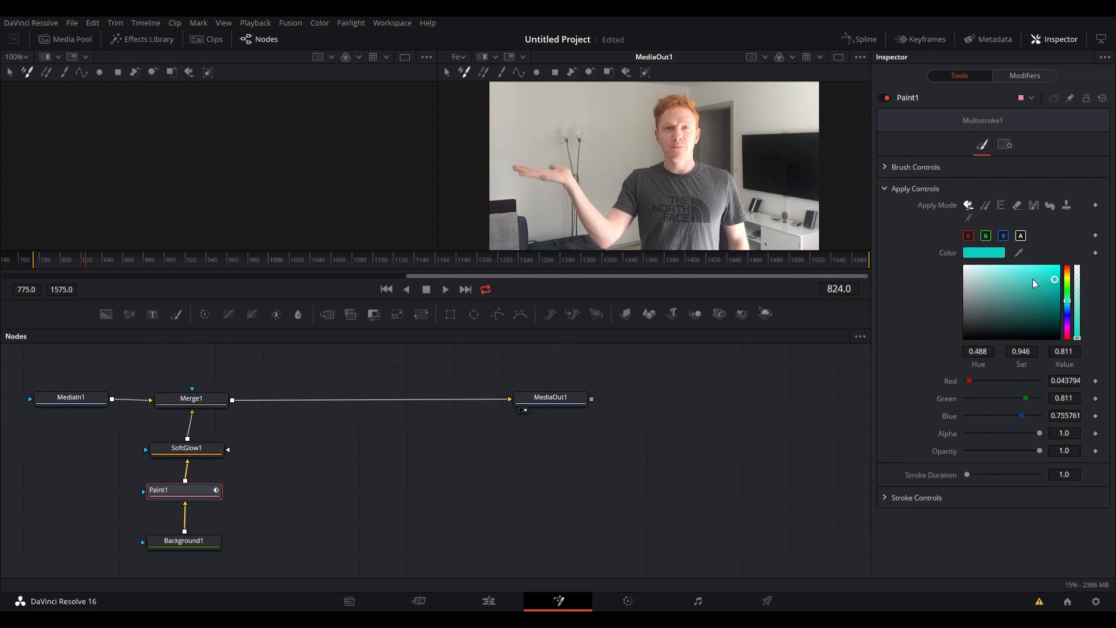
pyautogui.click(886, 167)
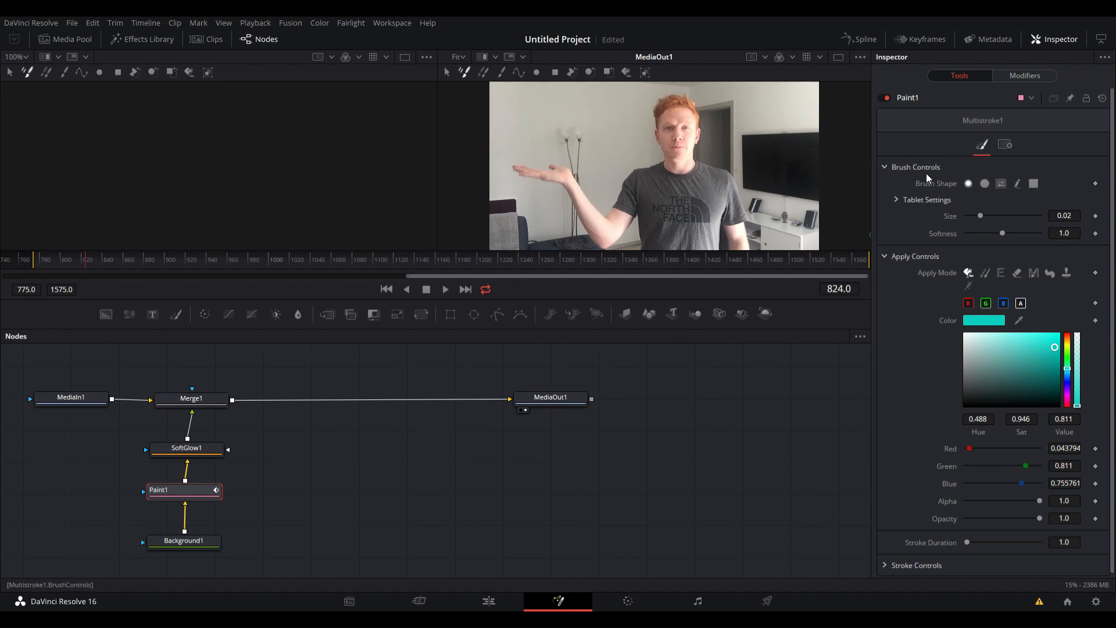
pyautogui.click(985, 185)
pyautogui.click(1001, 184)
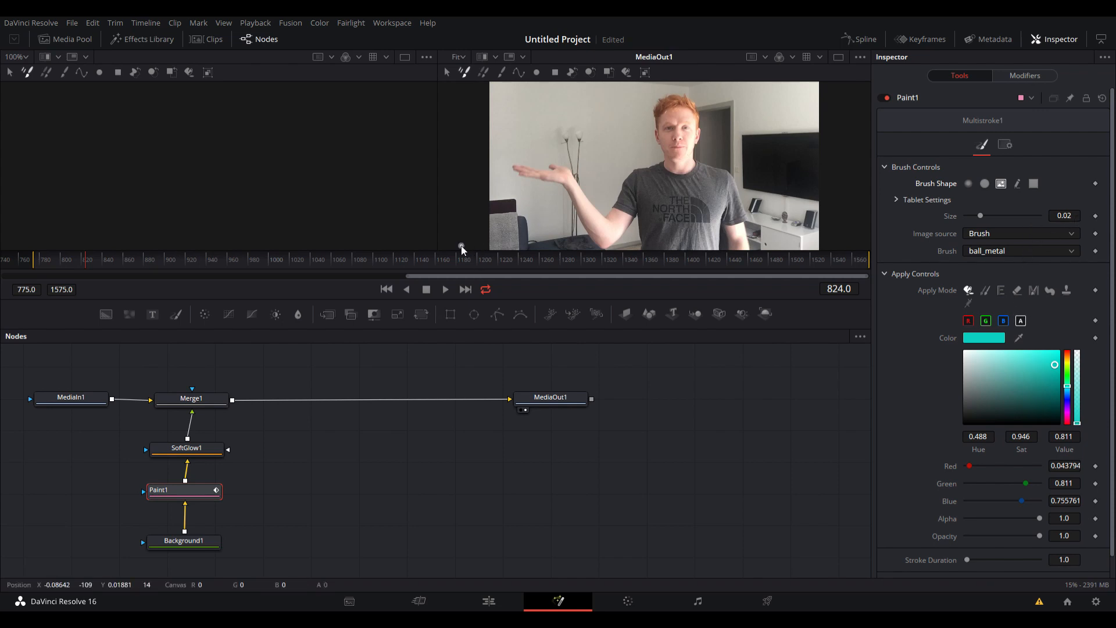
# Paint one short stroke per frame from frame 826 to 831, tracing from the shirt sleeve around the raised arm's elbow onto the forearm.
pyautogui.press('Left')
pyautogui.press('Right')
pyautogui.press('Right')
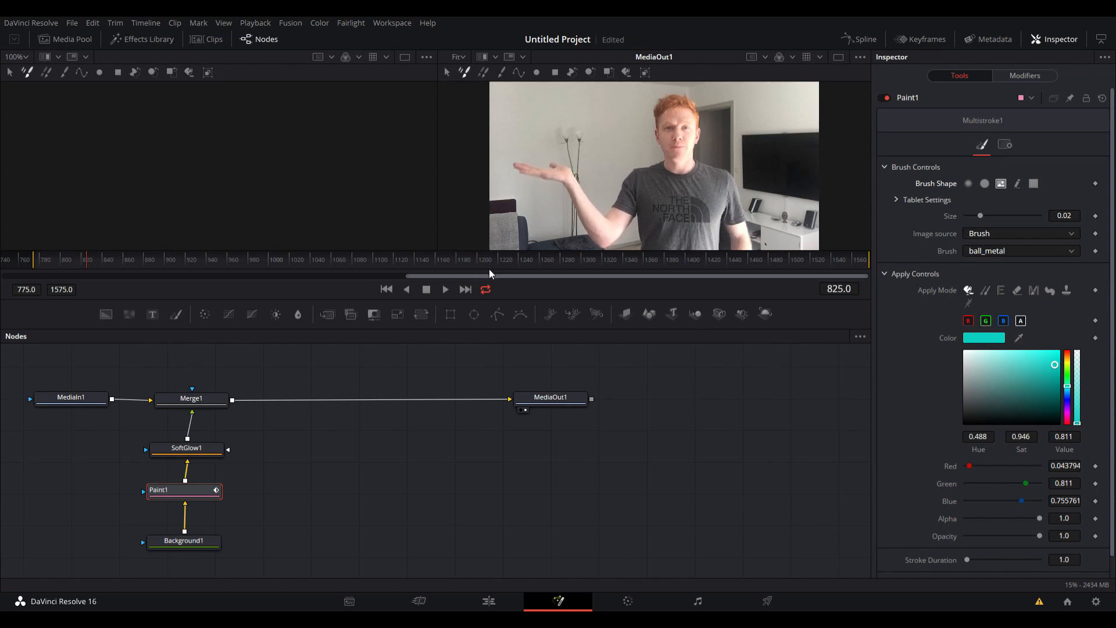
pyautogui.press('Right')
pyautogui.press('Right')
pyautogui.press('Right')
pyautogui.press('Right')
pyautogui.press('Right')
pyautogui.press('Left')
pyautogui.press('Left')
pyautogui.press('Left')
pyautogui.press('Left')
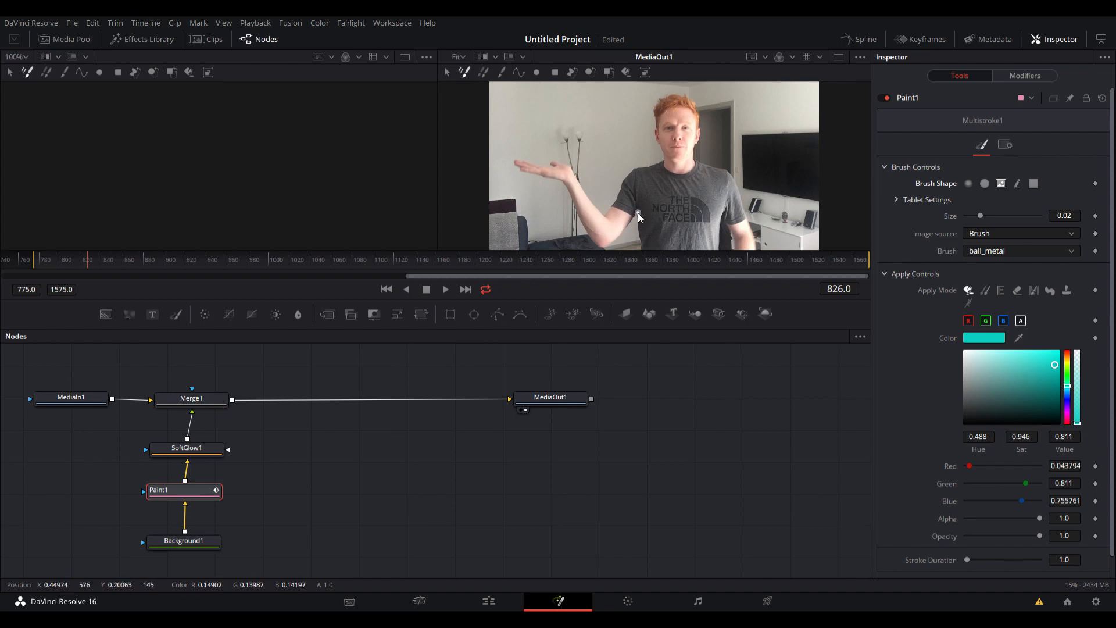
pyautogui.moveTo(637, 213); pyautogui.dragTo(634, 219)
pyautogui.press('Right')
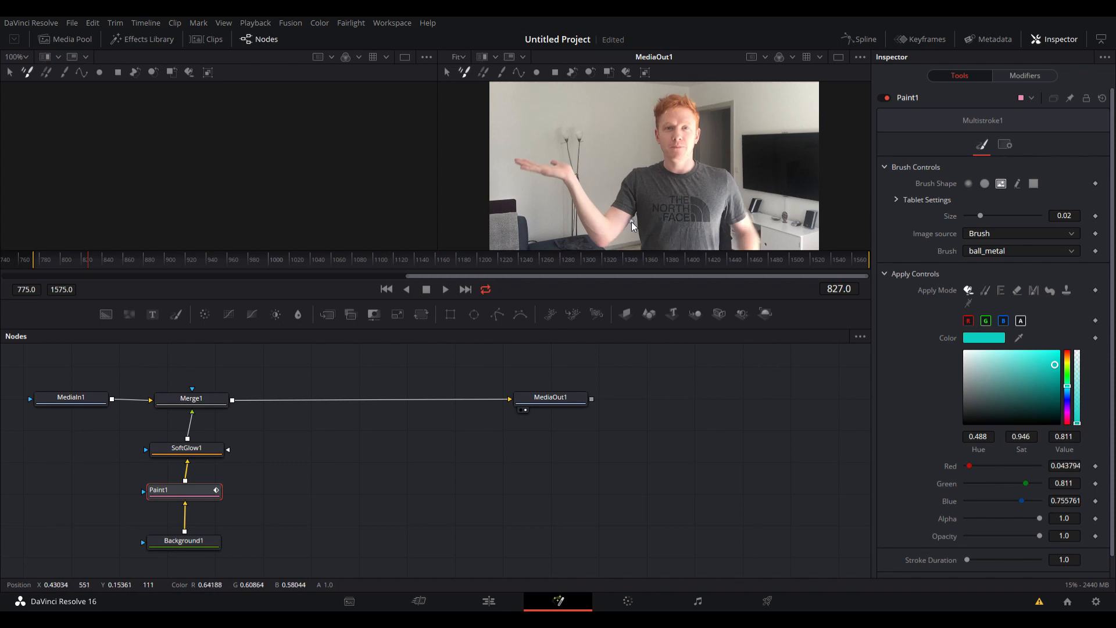
pyautogui.moveTo(622, 232); pyautogui.dragTo(598, 249)
pyautogui.press('Right')
pyautogui.press('Right')
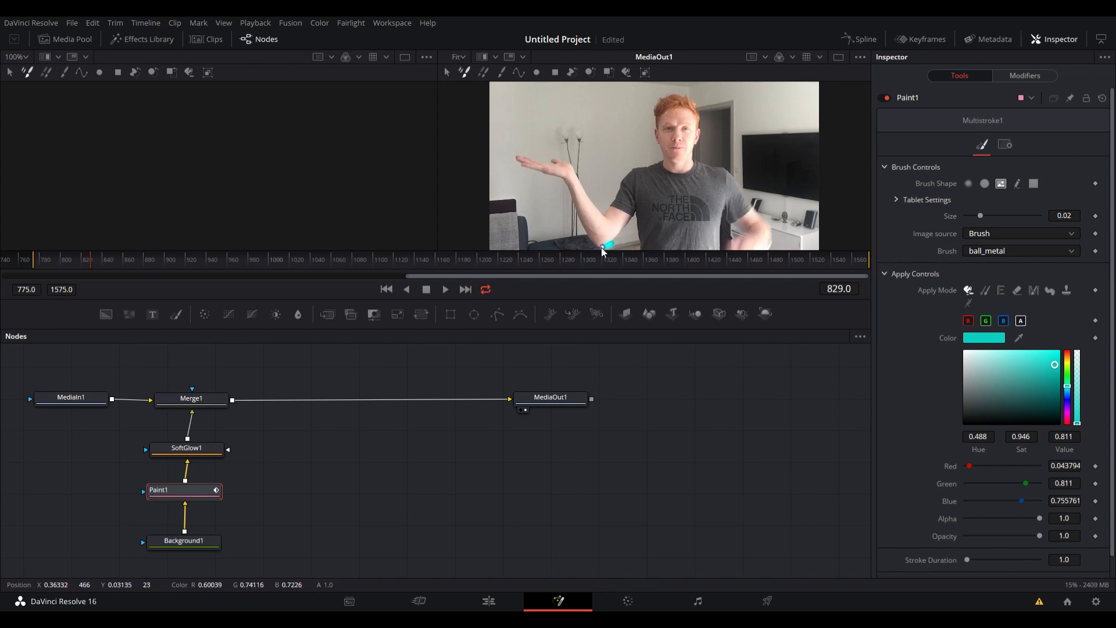
pyautogui.press('Right')
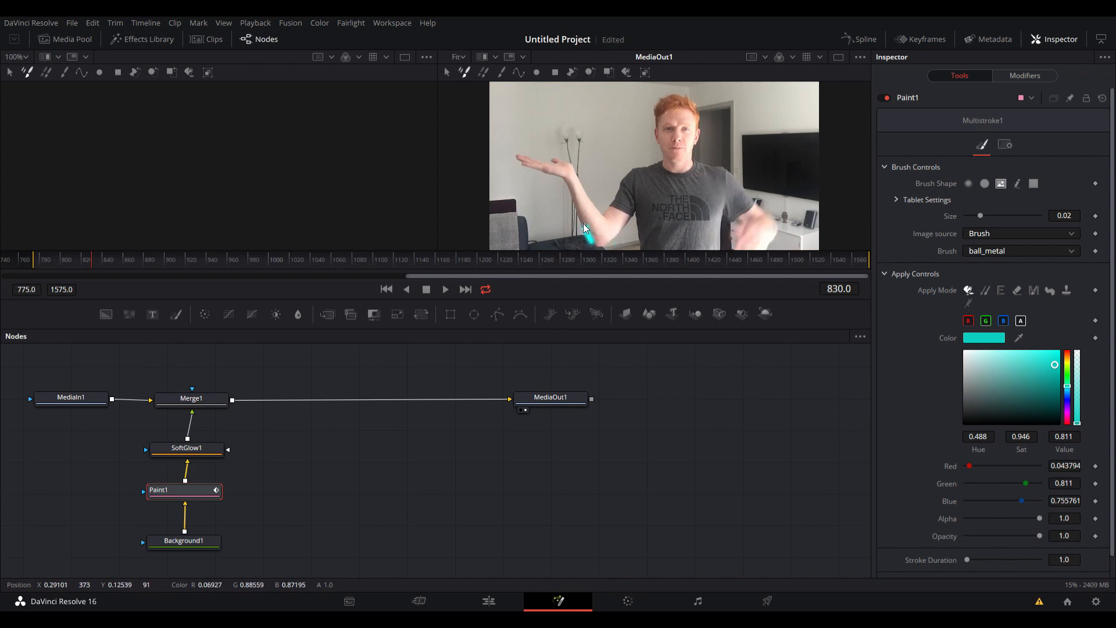
pyautogui.press('Right')
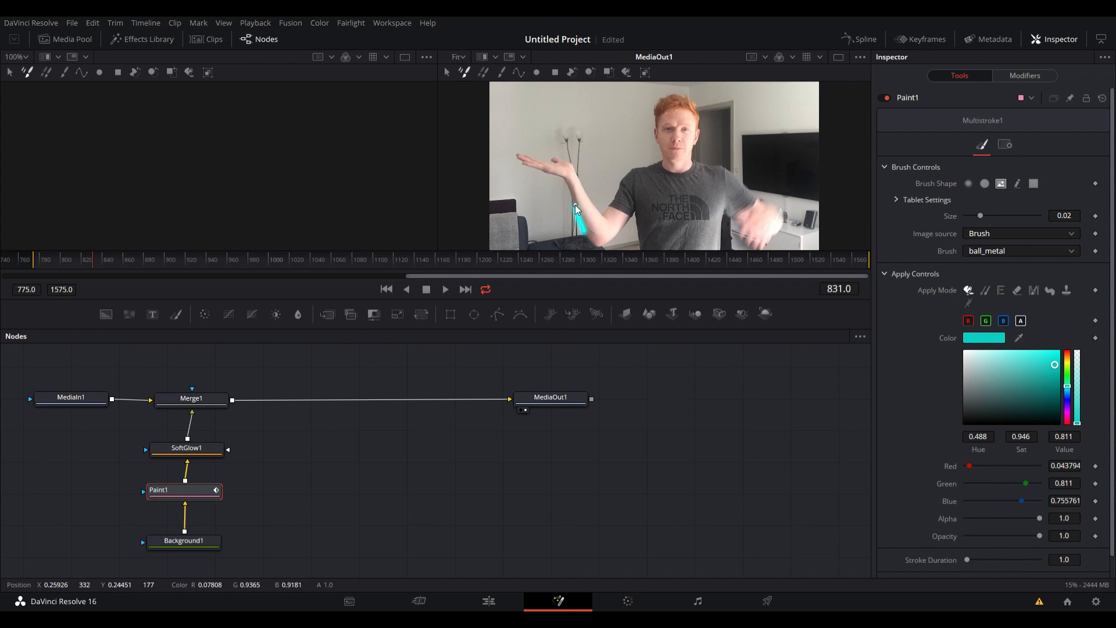
pyautogui.press('Right')
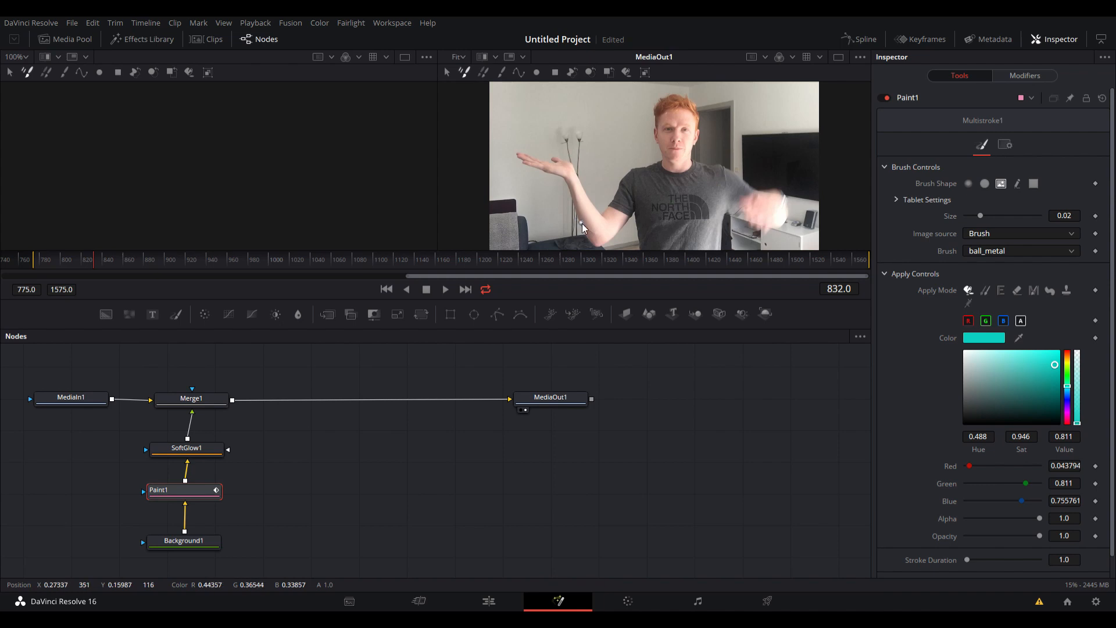
# Paint one stroke per frame from frame 832 to 836, tracing the outer forearm up to the wrist and around the fingertips.
pyautogui.click(576, 201)
pyautogui.press('Right')
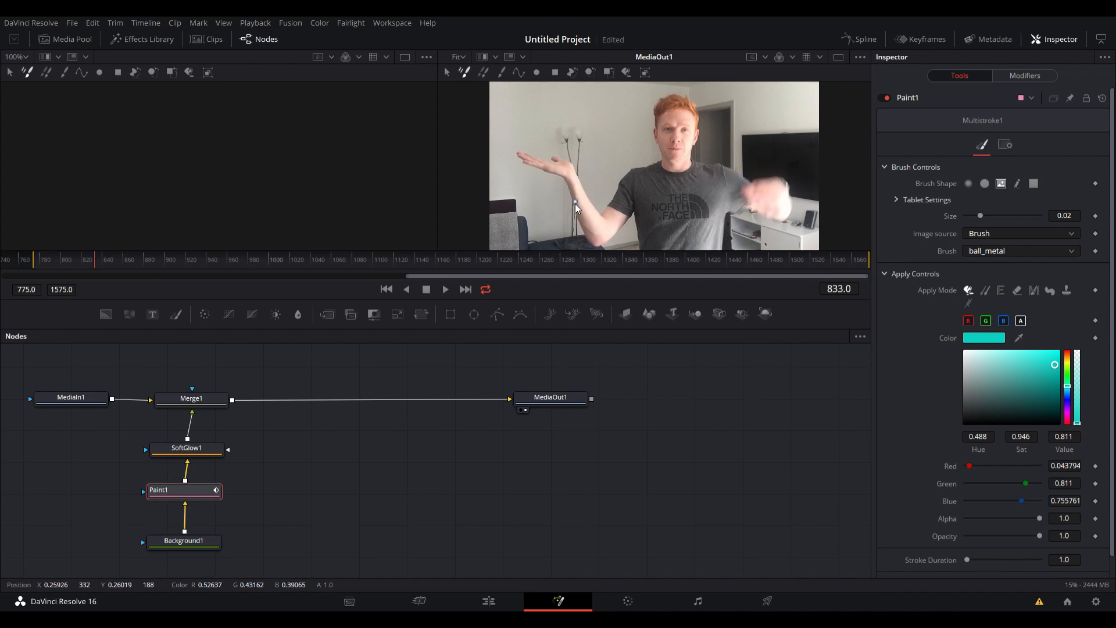
pyautogui.click(568, 194)
pyautogui.press('Right')
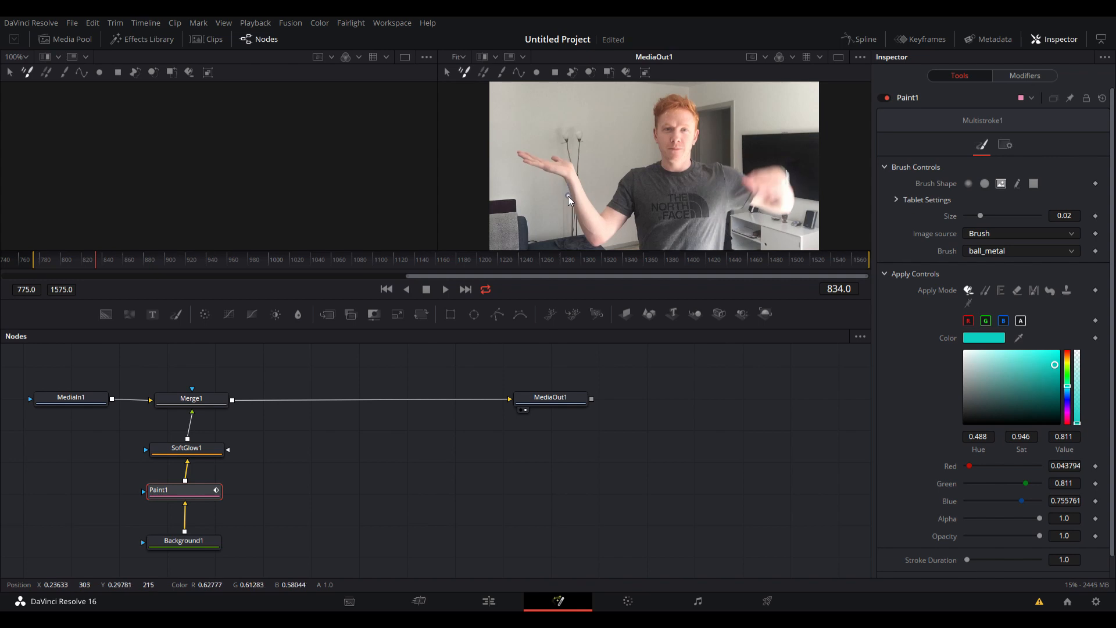
pyautogui.moveTo(568, 197); pyautogui.dragTo(547, 173)
pyautogui.press('Right')
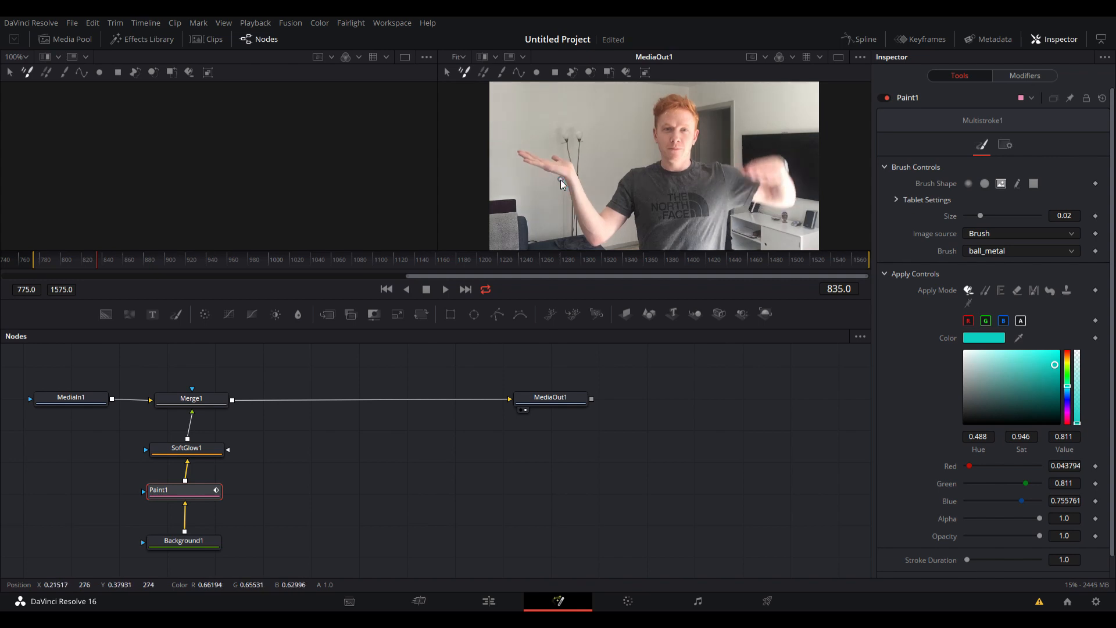
pyautogui.moveTo(535, 168); pyautogui.dragTo(546, 176)
pyautogui.press('Right')
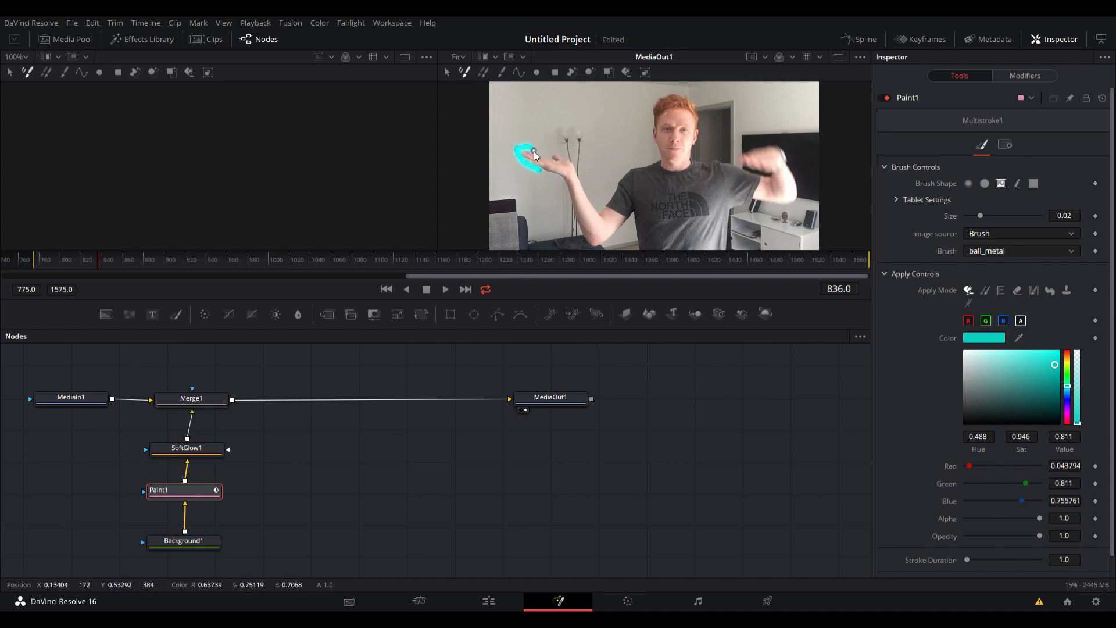
# Paint one turquoise stroke per frame from frame 837 to 841, tracing from the fingers over the palm and down the inner forearm.
pyautogui.press('Right')
pyautogui.press('Right')
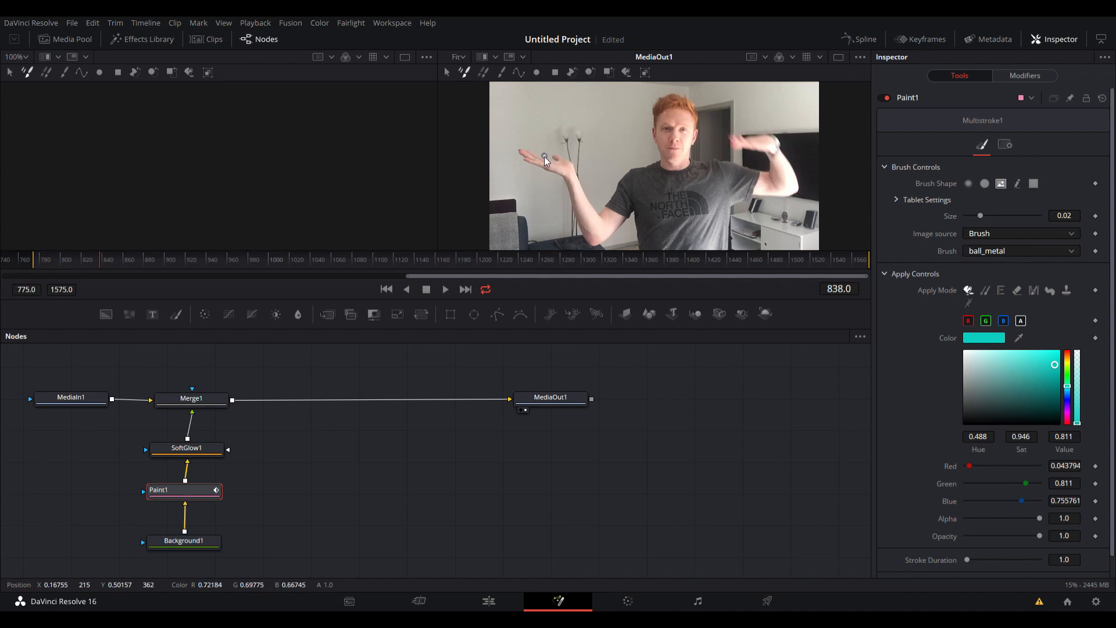
pyautogui.press('Right')
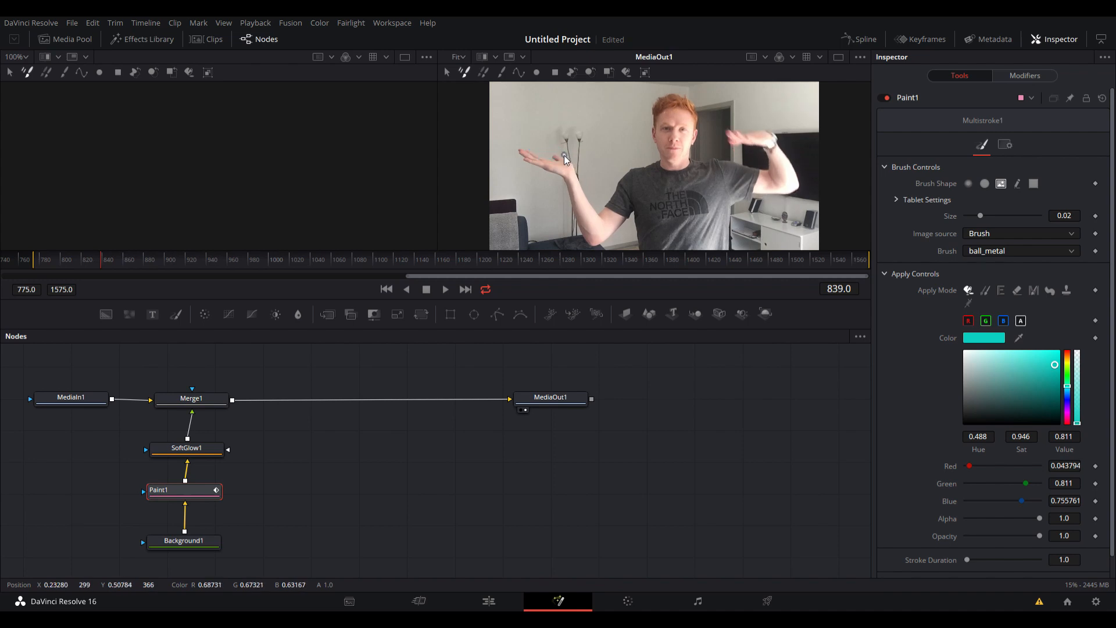
pyautogui.press('Right')
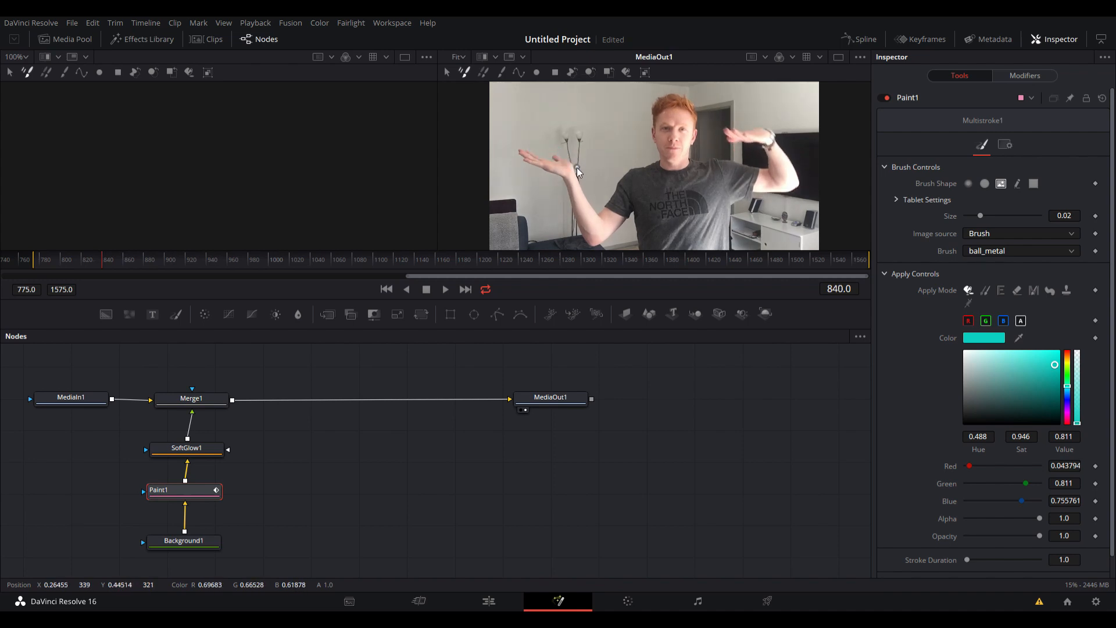
# Paint one stroke per frame from frame 842 to 845, tracing from the elbow crease up the upper arm and shoulder to the neck.
pyautogui.press('Right')
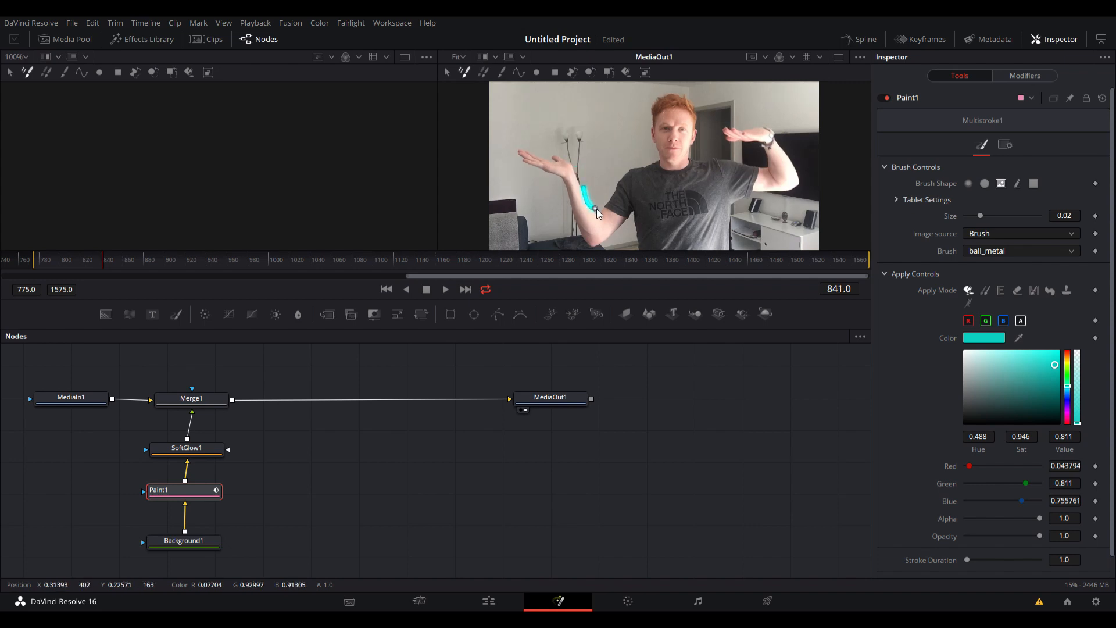
pyautogui.press('Right')
pyautogui.press('Right')
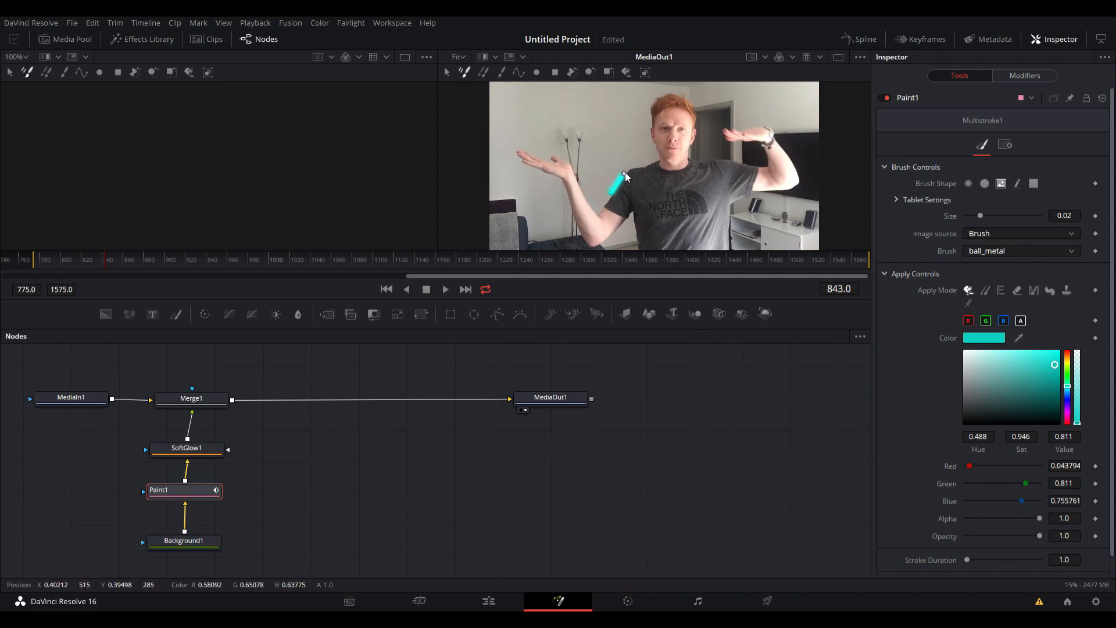
pyautogui.press('Right')
pyautogui.press('Right')
pyautogui.press('Right')
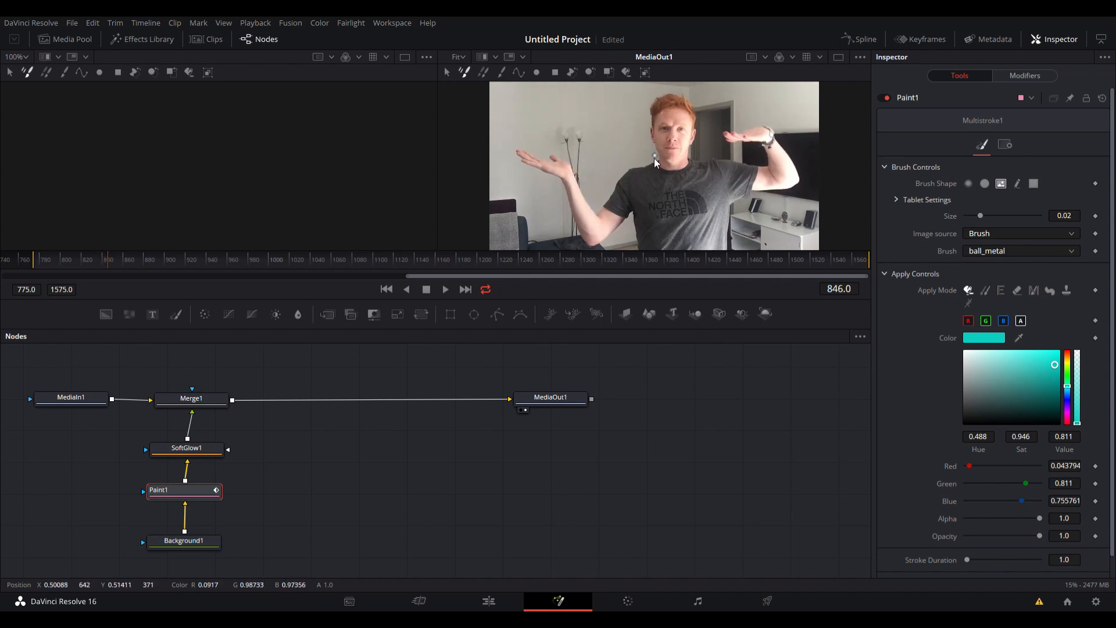
# Play back and step through the painted frames to review how the turquoise line travels around the arm.
pyautogui.press('Left')
pyautogui.press('Left')
pyautogui.press('Left')
pyautogui.press('Left')
pyautogui.press('Left')
pyautogui.press('Left')
pyautogui.press('Left')
pyautogui.press('Left')
pyautogui.press('Left')
pyautogui.press('Left')
pyautogui.press('Left')
pyautogui.press('Left')
pyautogui.press('Left')
pyautogui.press('Left')
pyautogui.press('Left')
pyautogui.press('Left')
pyautogui.press('Left')
pyautogui.press('Left')
pyautogui.press('Left')
pyautogui.press('Left')
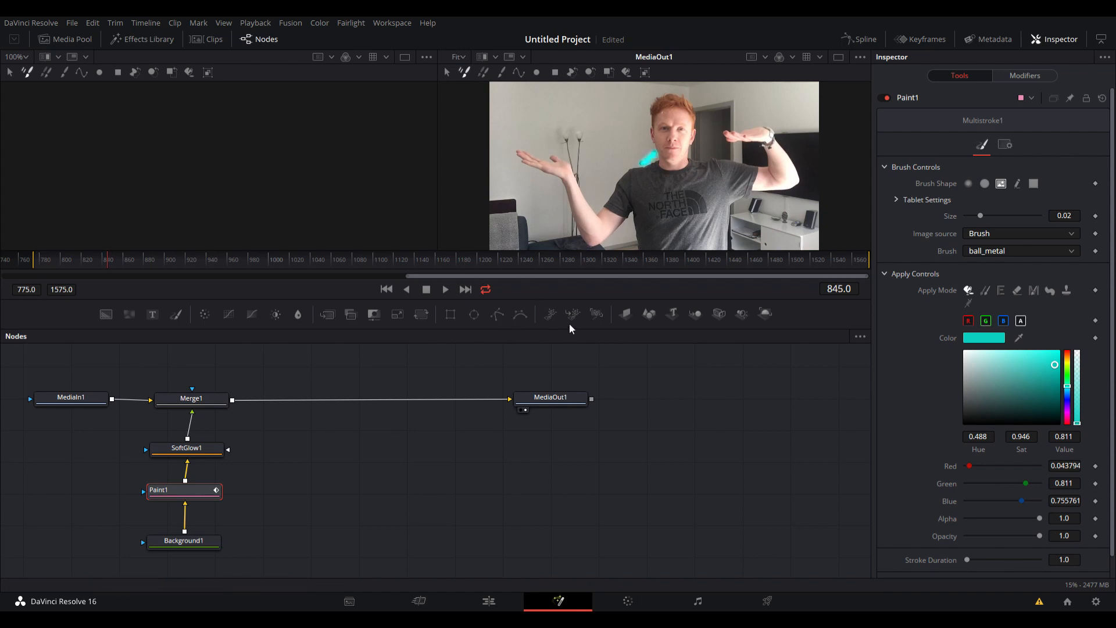
pyautogui.press('space')
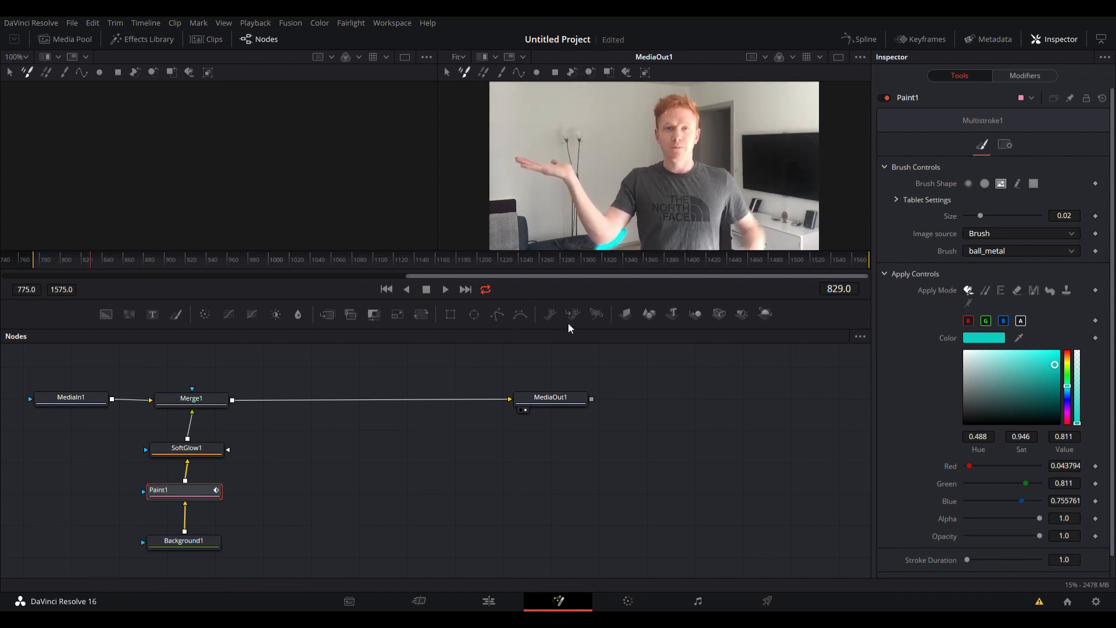
pyautogui.press('Left')
pyautogui.press('Left')
pyautogui.press('Left')
pyautogui.press('Left')
pyautogui.press('Left')
pyautogui.press('Left')
pyautogui.press('Left')
pyautogui.press('Left')
pyautogui.press('Left')
pyautogui.press('Left')
pyautogui.press('Left')
pyautogui.press('Left')
pyautogui.press('Left')
pyautogui.press('Left')
pyautogui.press('Left')
pyautogui.press('Left')
pyautogui.press('Left')
pyautogui.press('Left')
pyautogui.press('Left')
pyautogui.press('Left')
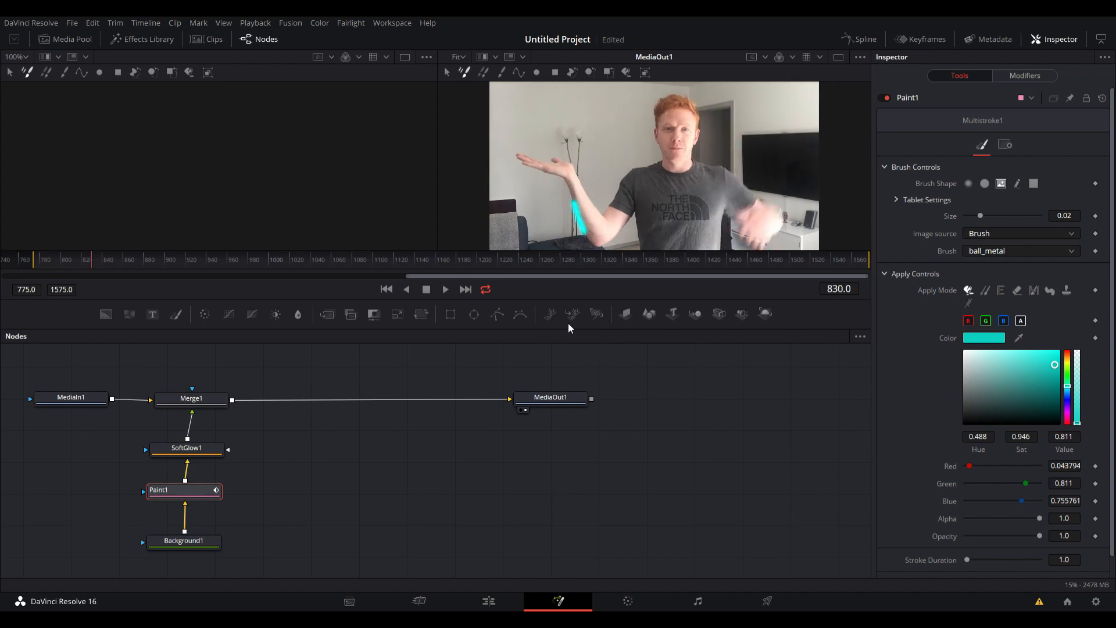
pyautogui.press('Right')
pyautogui.press('space')
pyautogui.press('space')
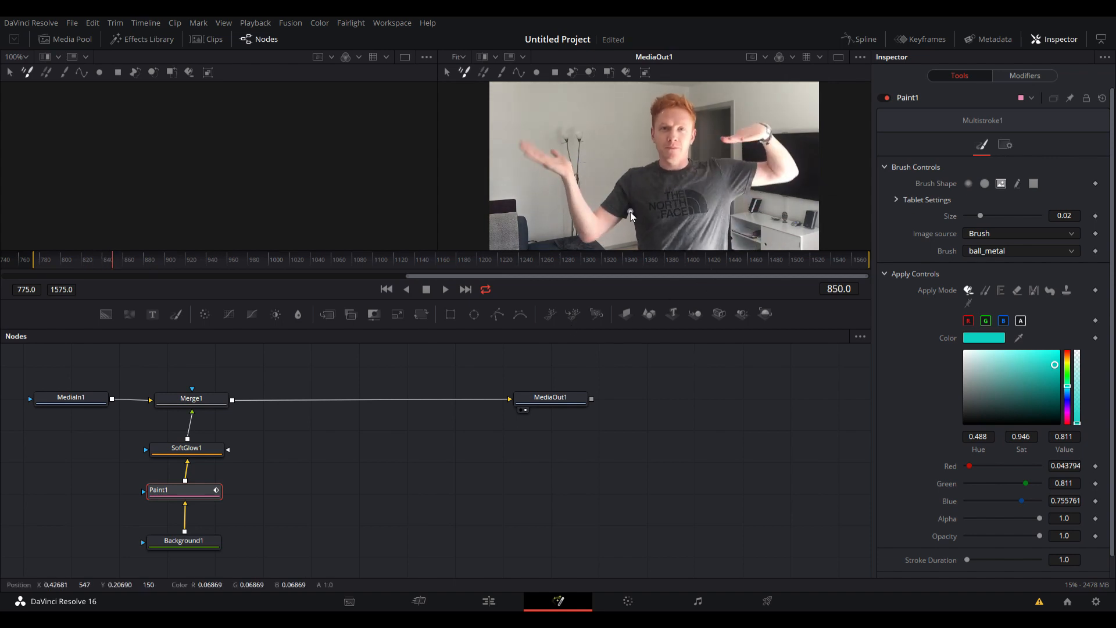
# Paint a full turquoise outline around the raised arm, from the armpit around the hand to the neck, on each frame from 850 to 853.
pyautogui.moveTo(603, 236)
pyautogui.mouseDown()
pyautogui.moveTo(589, 247)
pyautogui.moveTo(577, 237)
pyautogui.moveTo(567, 202)
pyautogui.moveTo(514, 143)
pyautogui.moveTo(542, 148)
pyautogui.mouseUp()
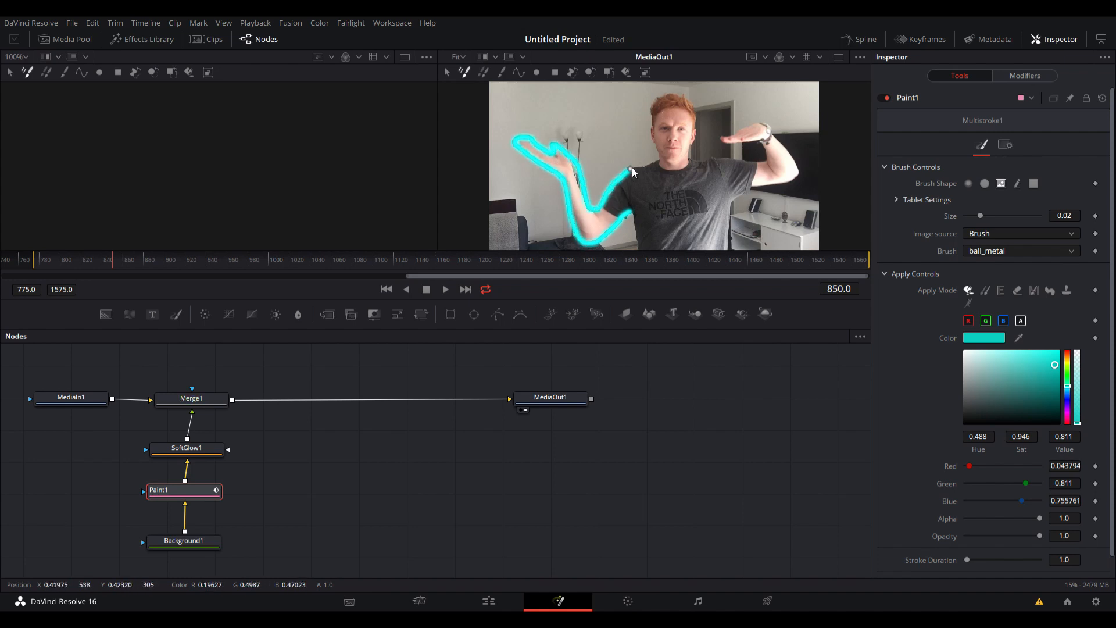
pyautogui.press('Right')
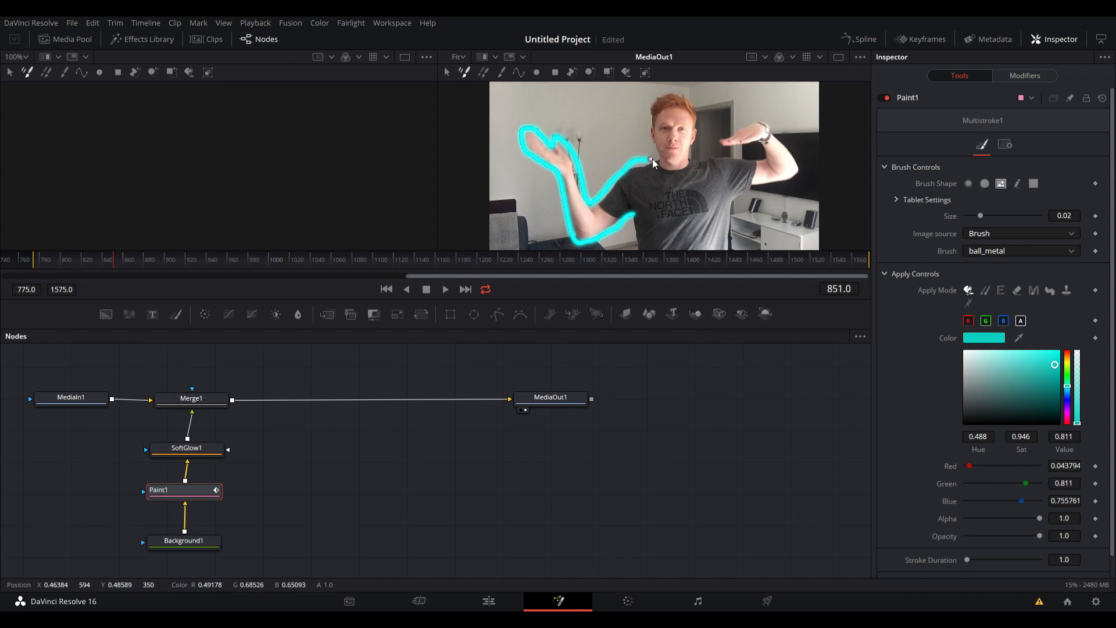
pyautogui.press('Right')
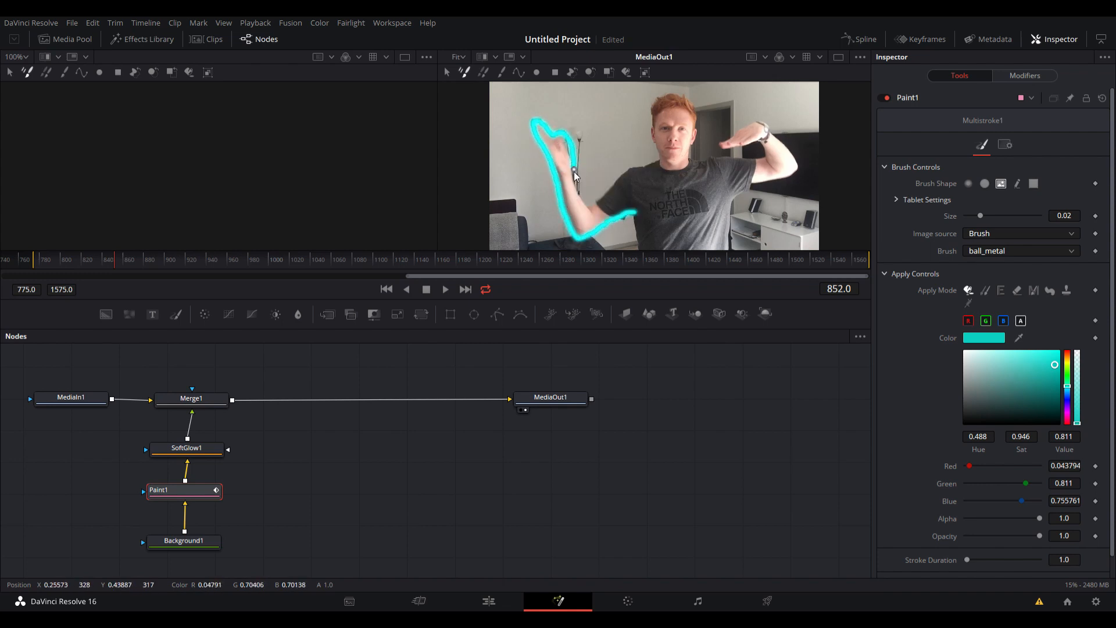
pyautogui.press('Right')
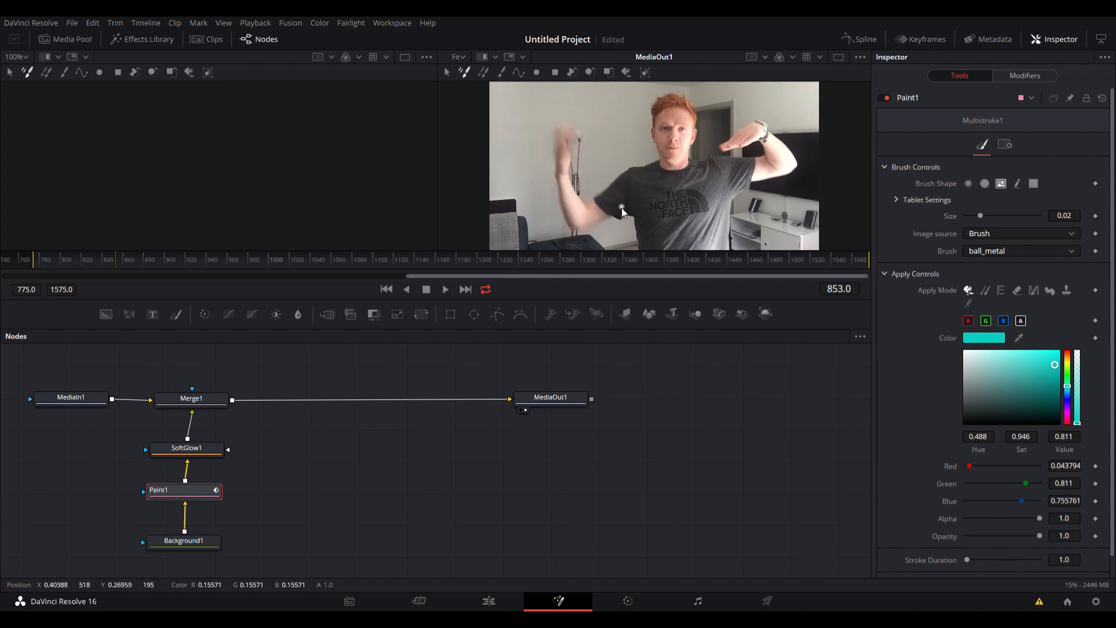
pyautogui.moveTo(614, 218)
pyautogui.mouseDown()
pyautogui.moveTo(585, 231)
pyautogui.moveTo(560, 221)
pyautogui.moveTo(555, 151)
pyautogui.mouseUp()
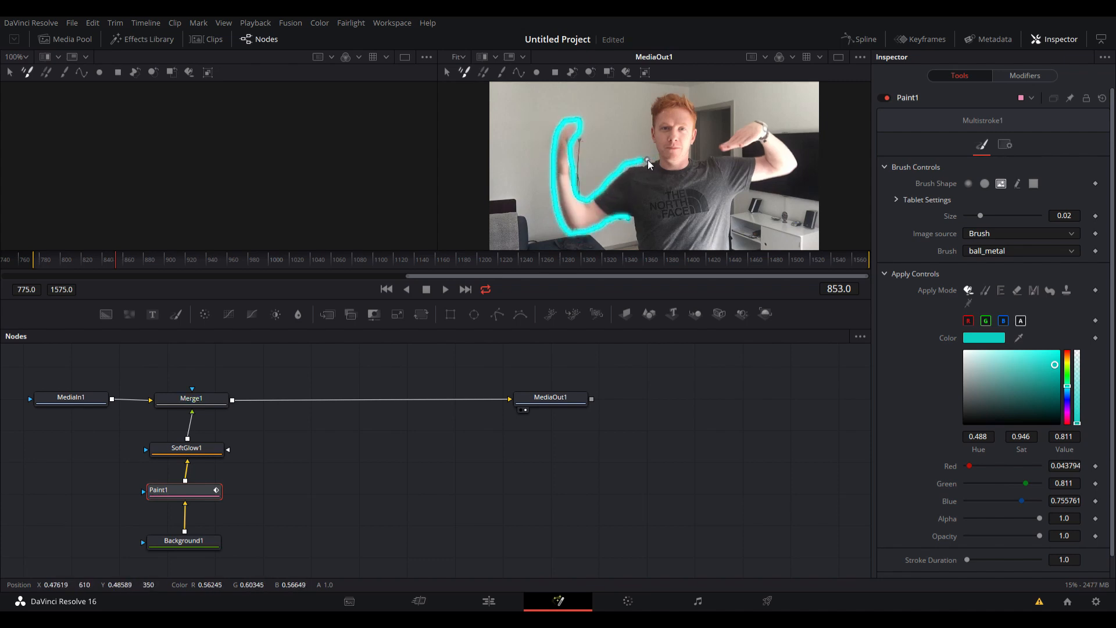
# Step back and forth through the frames to review the travelling stroke and the full arm outlines.
pyautogui.press('Left')
pyautogui.press('Left')
pyautogui.press('Left')
pyautogui.press('Left')
pyautogui.press('Left')
pyautogui.press('Left')
pyautogui.press('Left')
pyautogui.press('Left')
pyautogui.press('Left')
pyautogui.press('Left')
pyautogui.press('Left')
pyautogui.press('Left')
pyautogui.press('Left')
pyautogui.press('Left')
pyautogui.press('Left')
pyautogui.press('Left')
pyautogui.press('Left')
pyautogui.press('Right')
pyautogui.press('Right')
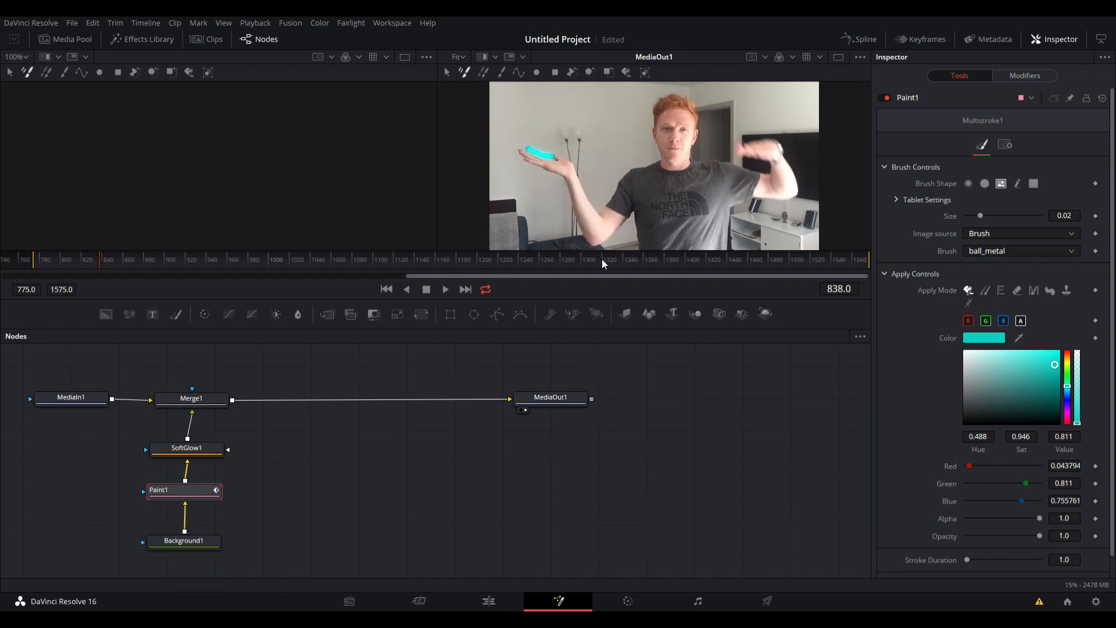
pyautogui.press('Right')
pyautogui.press('Right')
pyautogui.press('Right')
pyautogui.press('Right')
pyautogui.press('Right')
pyautogui.press('Right')
pyautogui.press('Right')
pyautogui.press('Right')
pyautogui.press('Right')
pyautogui.press('Right')
pyautogui.press('Right')
pyautogui.press('Right')
pyautogui.press('Right')
pyautogui.press('Right')
pyautogui.press('Right')
pyautogui.press('Right')
pyautogui.press('Right')
pyautogui.press('Right')
pyautogui.press('Right')
pyautogui.press('Right')
pyautogui.press('Left')
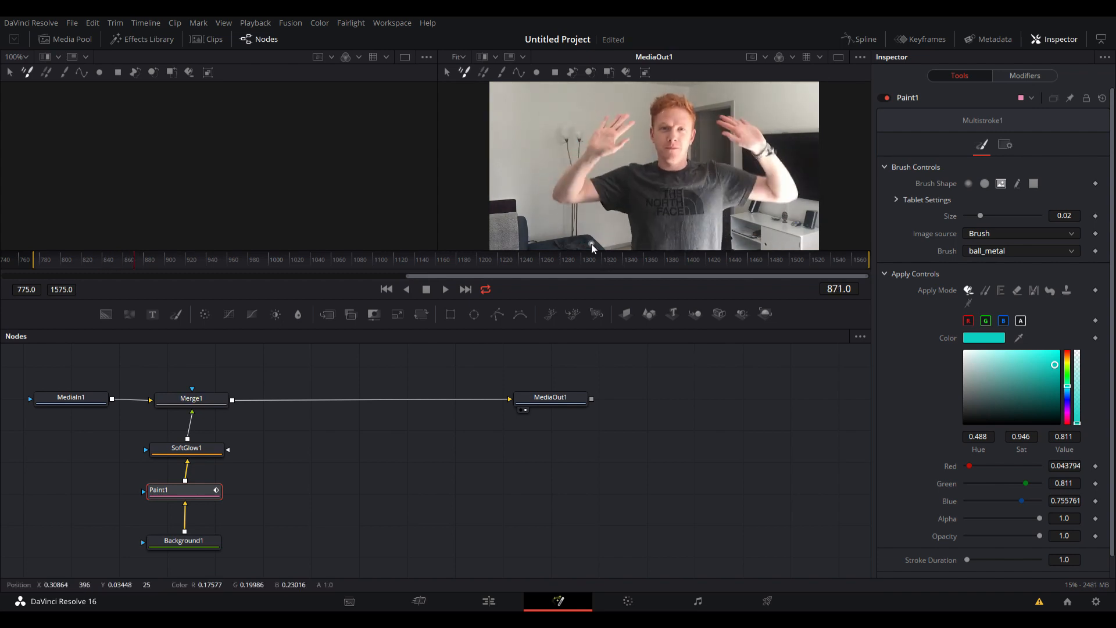
pyautogui.press('Left')
pyautogui.press('Left')
pyautogui.press('Left')
pyautogui.press('Left')
pyautogui.press('Left')
pyautogui.press('Left')
pyautogui.press('Left')
pyautogui.press('Left')
pyautogui.press('Left')
pyautogui.press('Left')
pyautogui.press('Left')
pyautogui.press('Left')
pyautogui.press('Left')
pyautogui.press('Left')
pyautogui.press('Left')
pyautogui.press('Left')
pyautogui.press('Left')
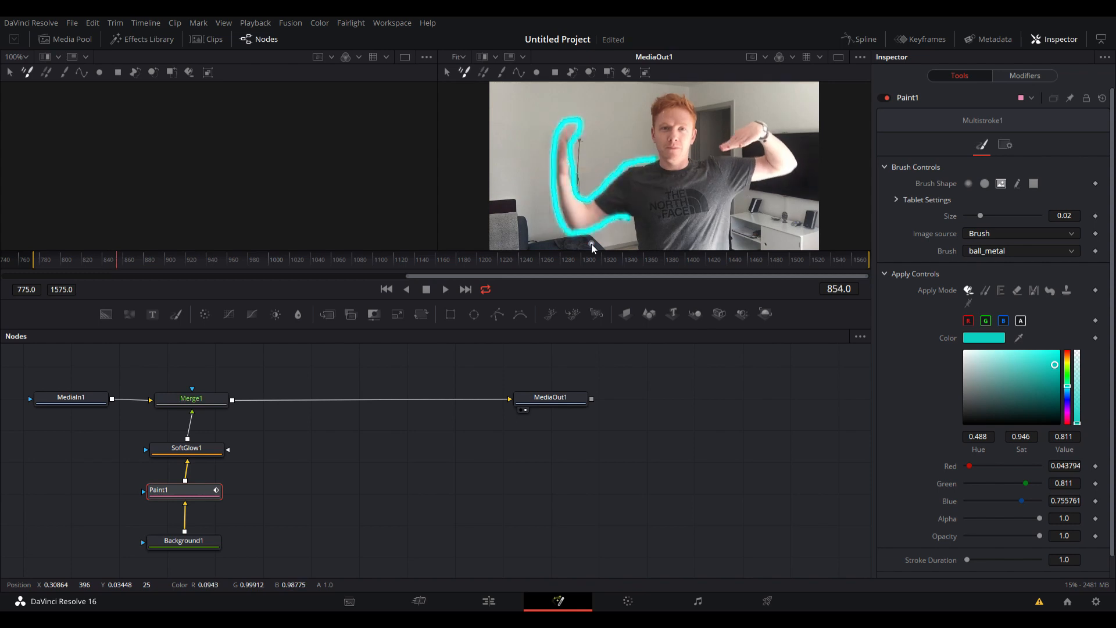
pyautogui.press('Left')
pyautogui.press('Left')
pyautogui.press('Left')
pyautogui.press('Left')
pyautogui.press('Left')
pyautogui.press('Left')
pyautogui.press('Left')
pyautogui.press('Left')
pyautogui.press('Left')
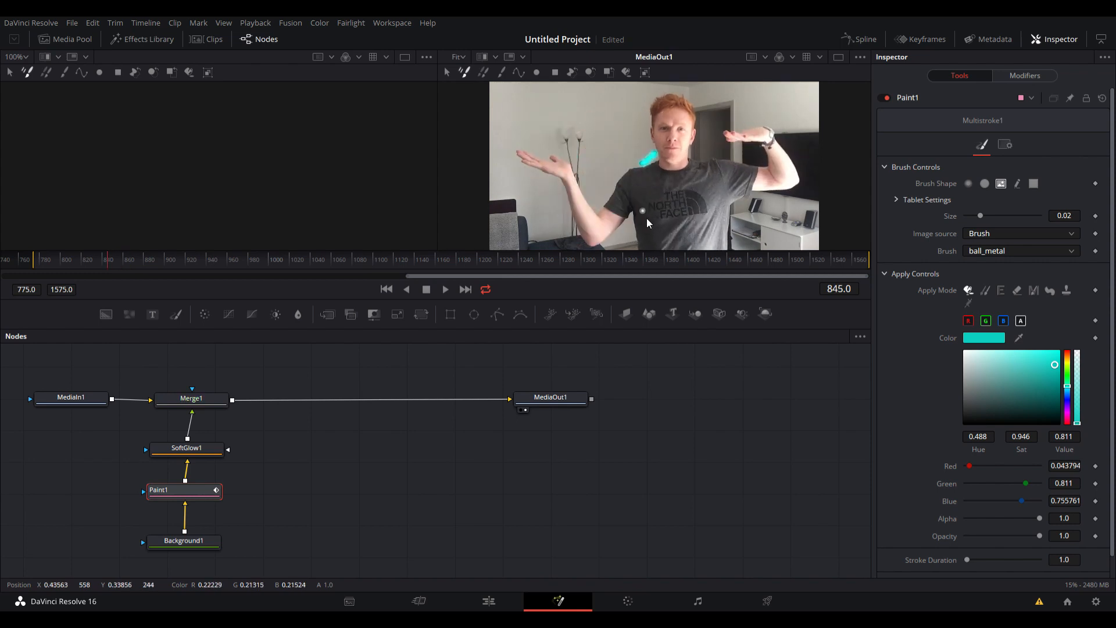
pyautogui.press('Right')
pyautogui.press('Right')
pyautogui.press('Right')
pyautogui.press('Right')
pyautogui.press('Right')
pyautogui.press('Right')
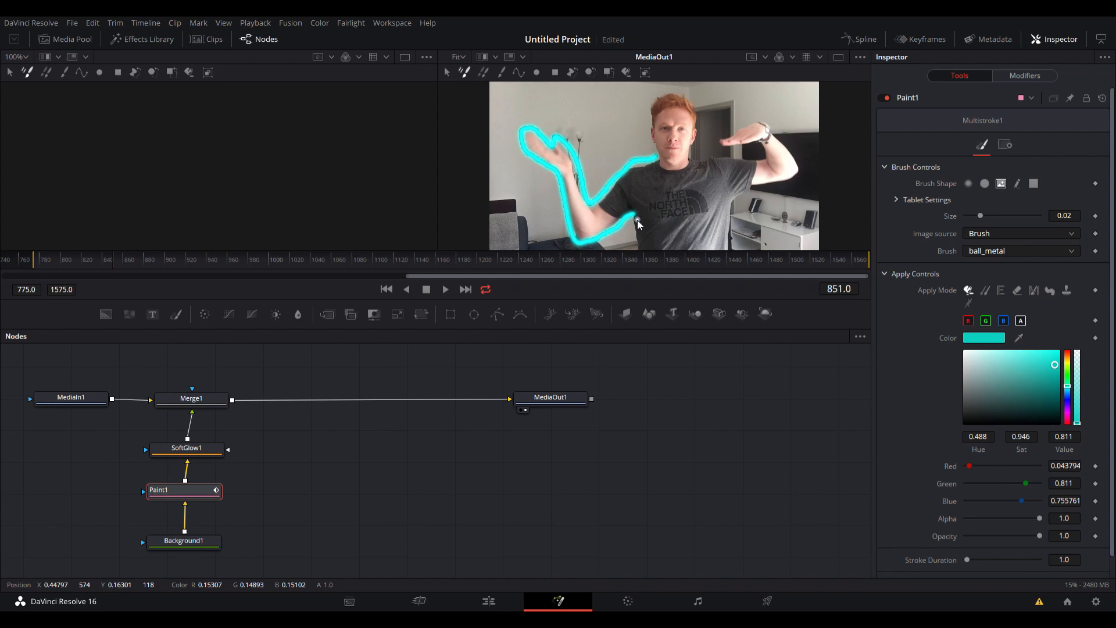
# At frame 855, set Paint1's brush colour to yellow (hue 0.168) and reduce the brush size to 0.004495.
pyautogui.press('Right')
pyautogui.press('Right')
pyautogui.press('Right')
pyautogui.press('Right')
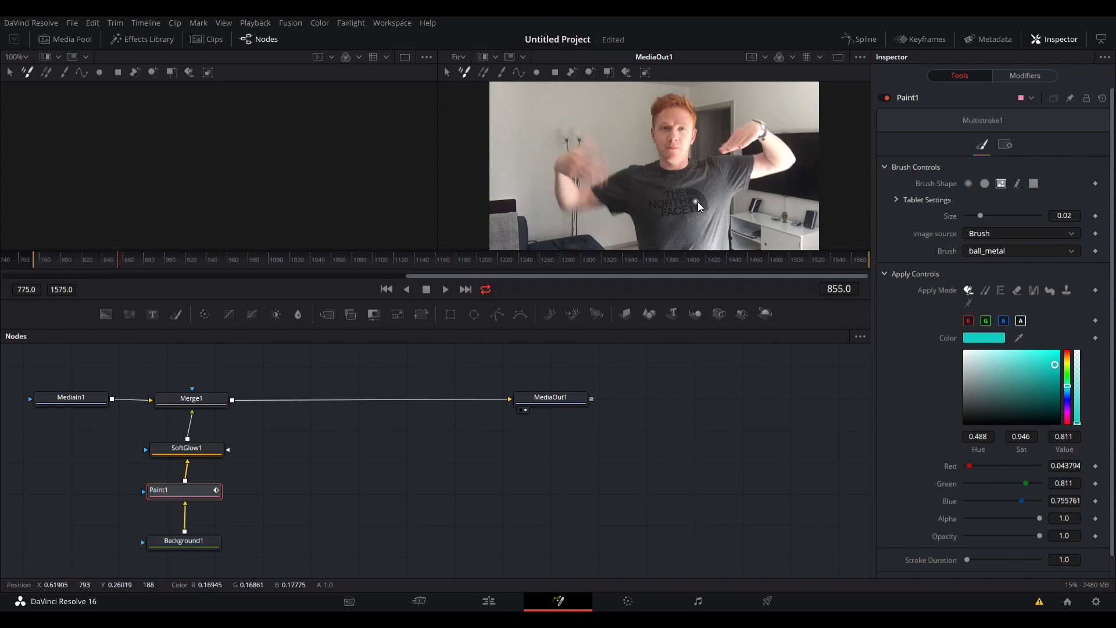
pyautogui.click(1067, 363)
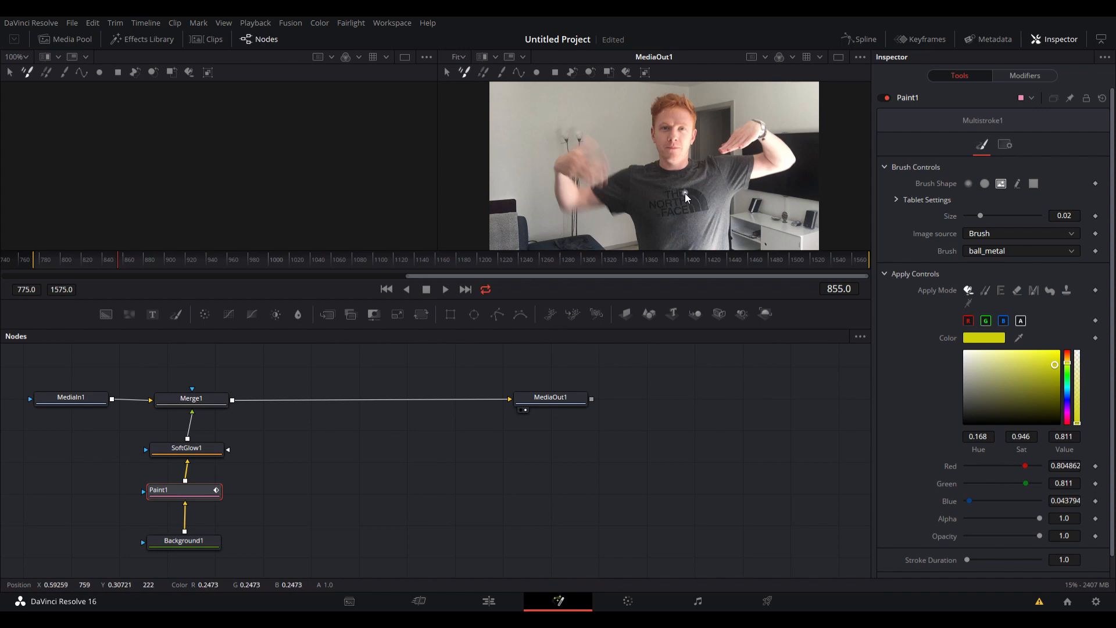
pyautogui.scroll(6, 678, 201)
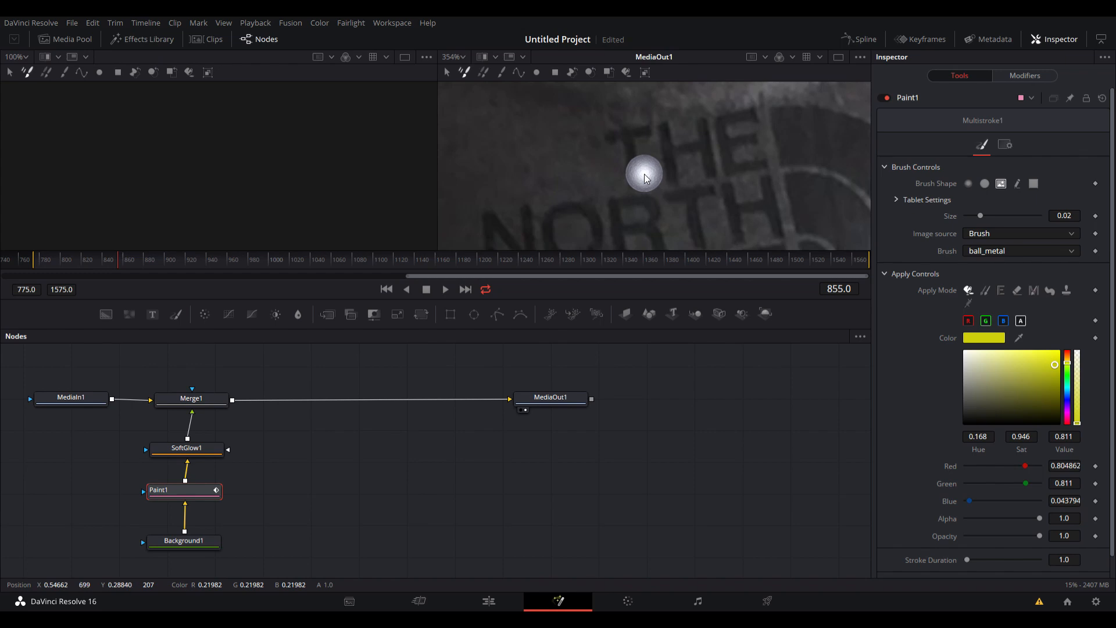
pyautogui.moveTo(647, 177)
pyautogui.mouseDown()
pyautogui.moveTo(643, 162)
pyautogui.moveTo(636, 201)
pyautogui.moveTo(626, 163)
pyautogui.moveTo(623, 184)
pyautogui.moveTo(628, 148)
pyautogui.moveTo(638, 199)
pyautogui.moveTo(640, 152)
pyautogui.moveTo(627, 186)
pyautogui.moveTo(624, 177)
pyautogui.mouseUp()
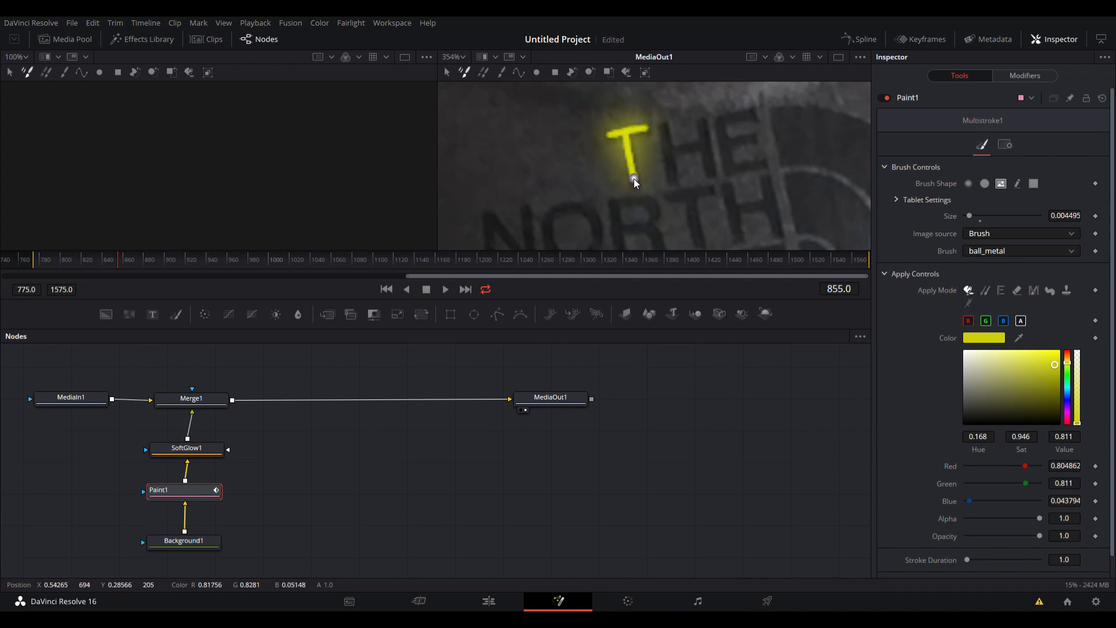
# Trace the shirt's word "THE" in yellow, repainting the letters on each frame from 855 to 857.
pyautogui.moveTo(667, 138); pyautogui.dragTo(672, 176)
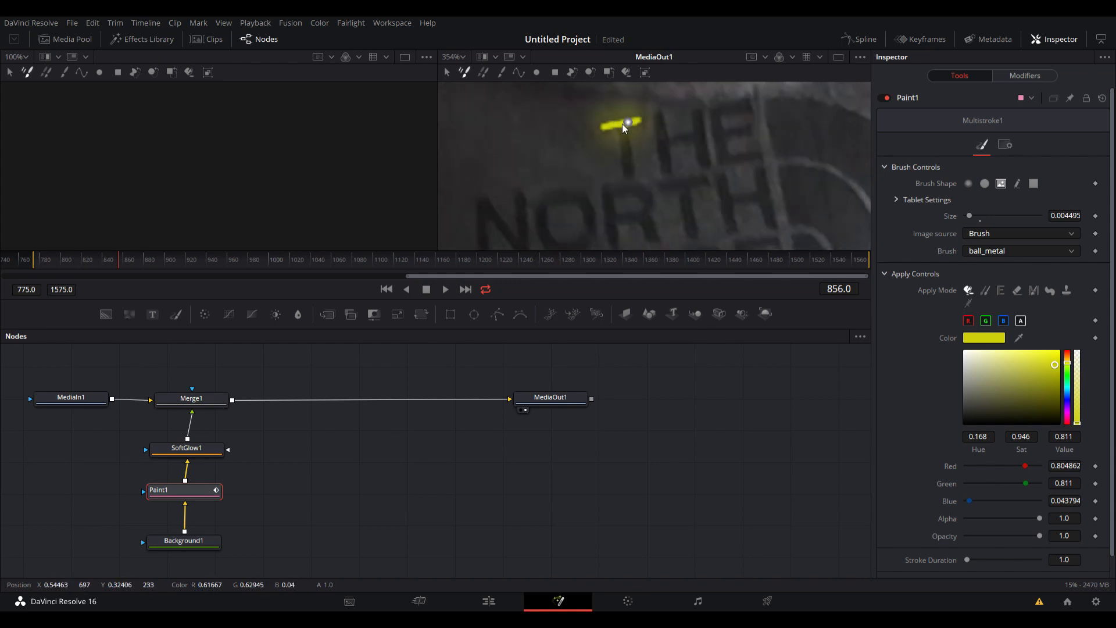
pyautogui.moveTo(654, 121)
pyautogui.mouseDown()
pyautogui.moveTo(672, 172)
pyautogui.moveTo(709, 170)
pyautogui.mouseUp()
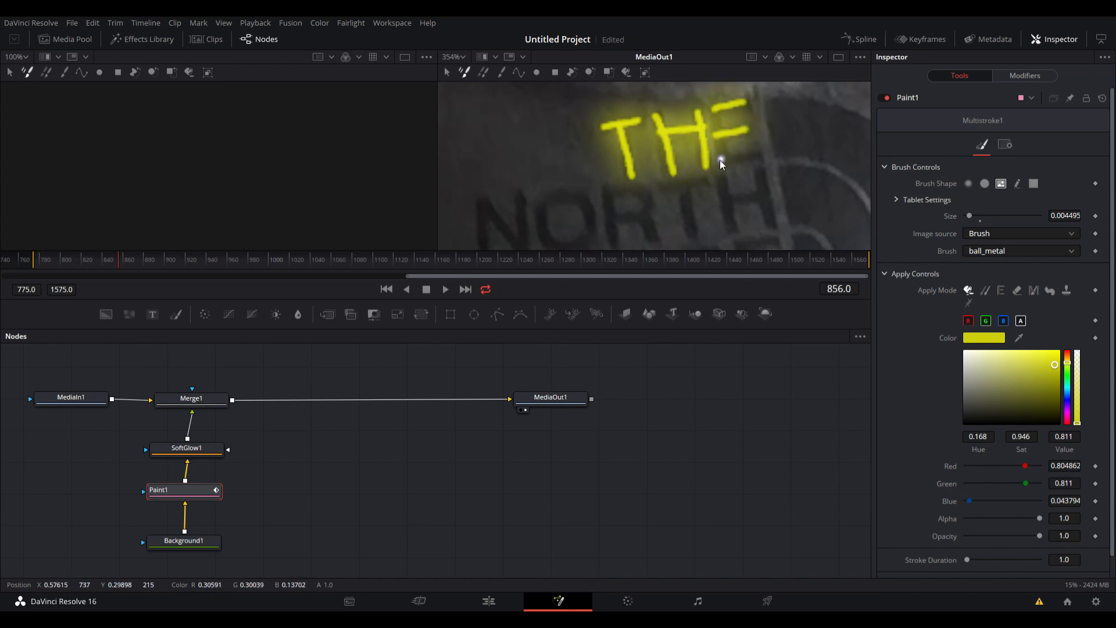
pyautogui.press('Right')
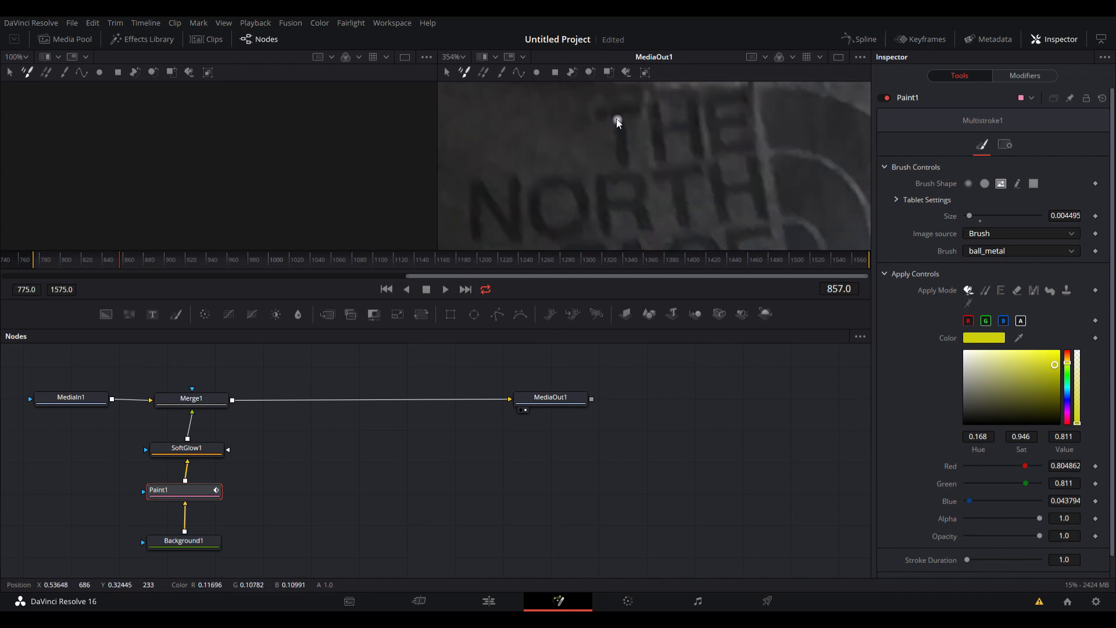
pyautogui.moveTo(617, 161); pyautogui.dragTo(617, 164)
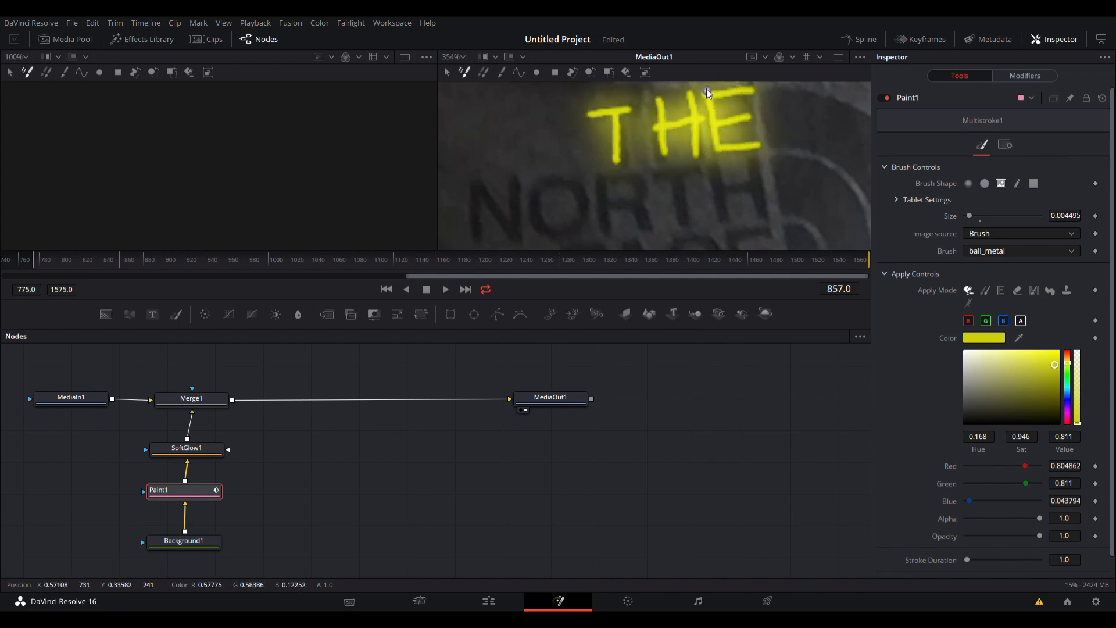
# Step back and forth through the frames around 857 to review the glowing yellow lettering on the shirt.
pyautogui.scroll(-6, 703, 148)
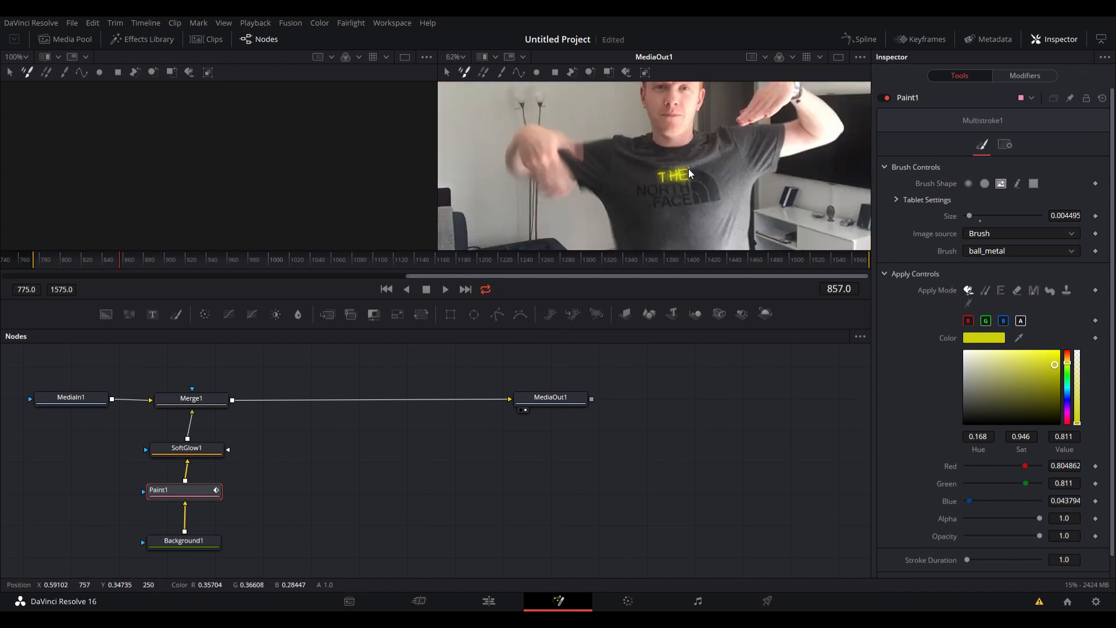
pyautogui.press('Left')
pyautogui.press('Left')
pyautogui.press('Left')
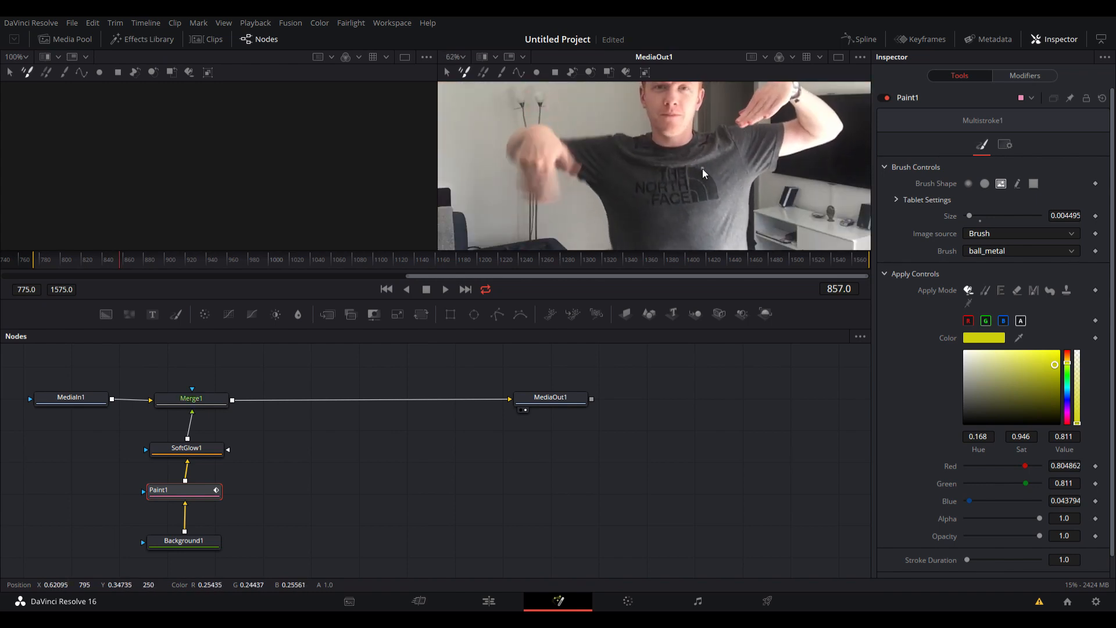
pyautogui.press('Right')
pyautogui.press('Right')
pyautogui.press('Right')
pyautogui.press('Right')
pyautogui.press('Right')
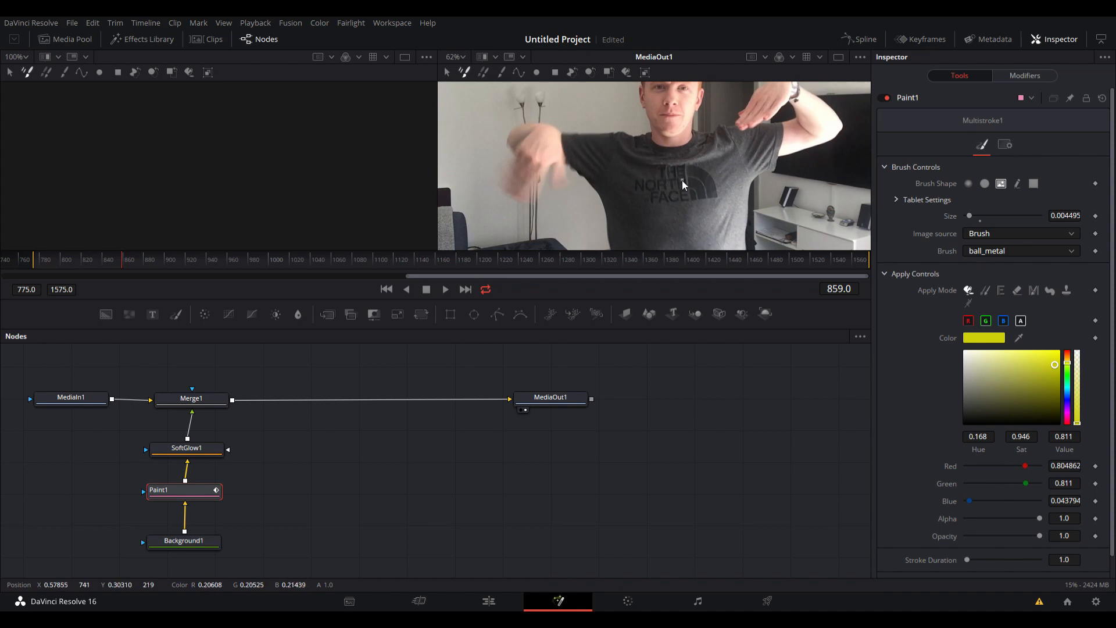
pyautogui.scroll(-4, 688, 148)
pyautogui.scroll(2, 689, 149)
pyautogui.scroll(-2, 639, 197)
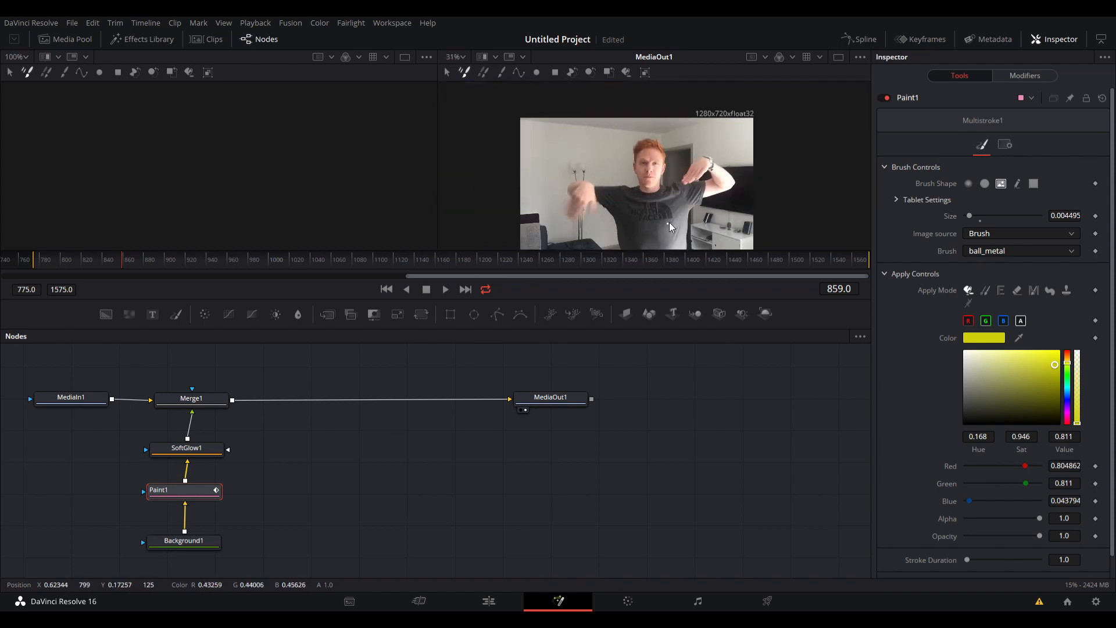
pyautogui.scroll(2, 669, 223)
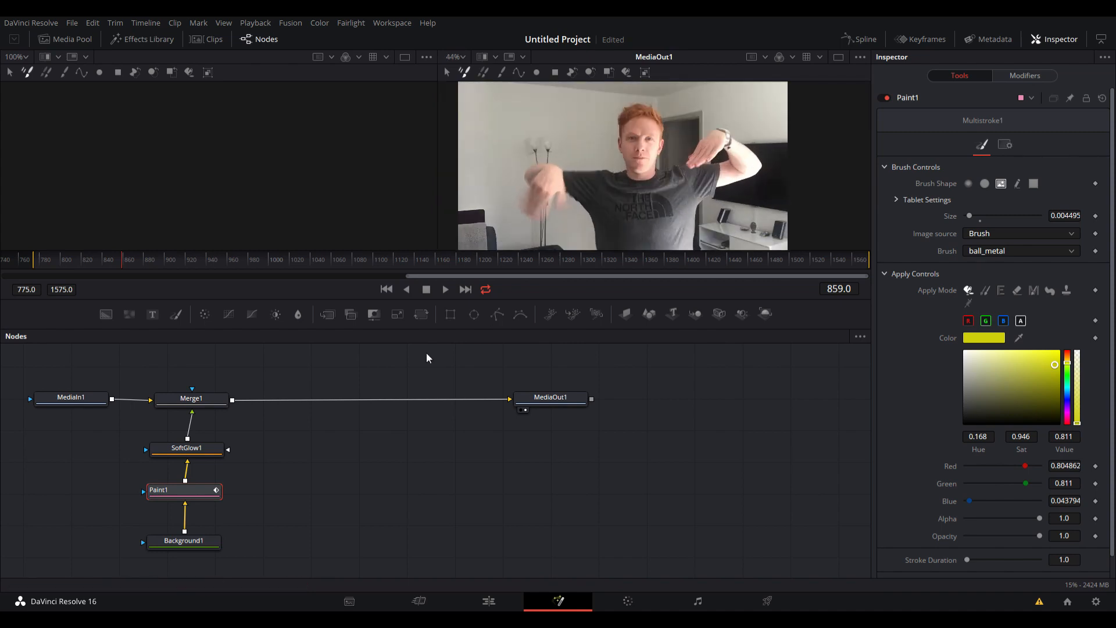
# Move Merge1, SoftGlow1, Paint1 and Background1 closer to MediaOut1 as one column, freeing space after MediaIn1.
pyautogui.moveTo(212, 401); pyautogui.dragTo(349, 399)
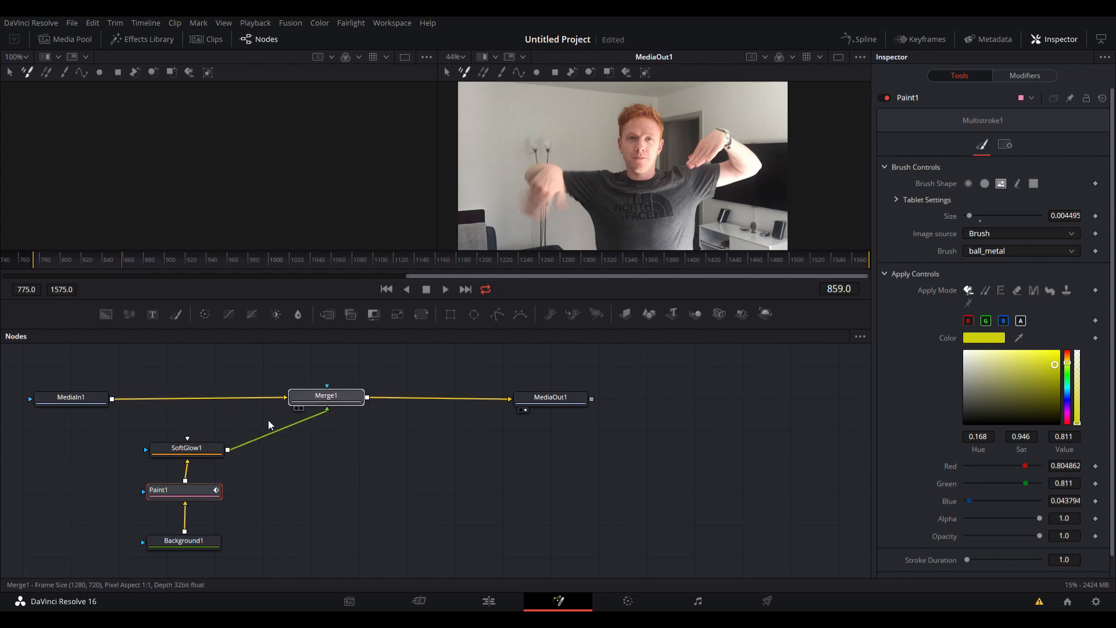
pyautogui.moveTo(209, 452); pyautogui.dragTo(338, 467)
pyautogui.moveTo(210, 488); pyautogui.dragTo(337, 503)
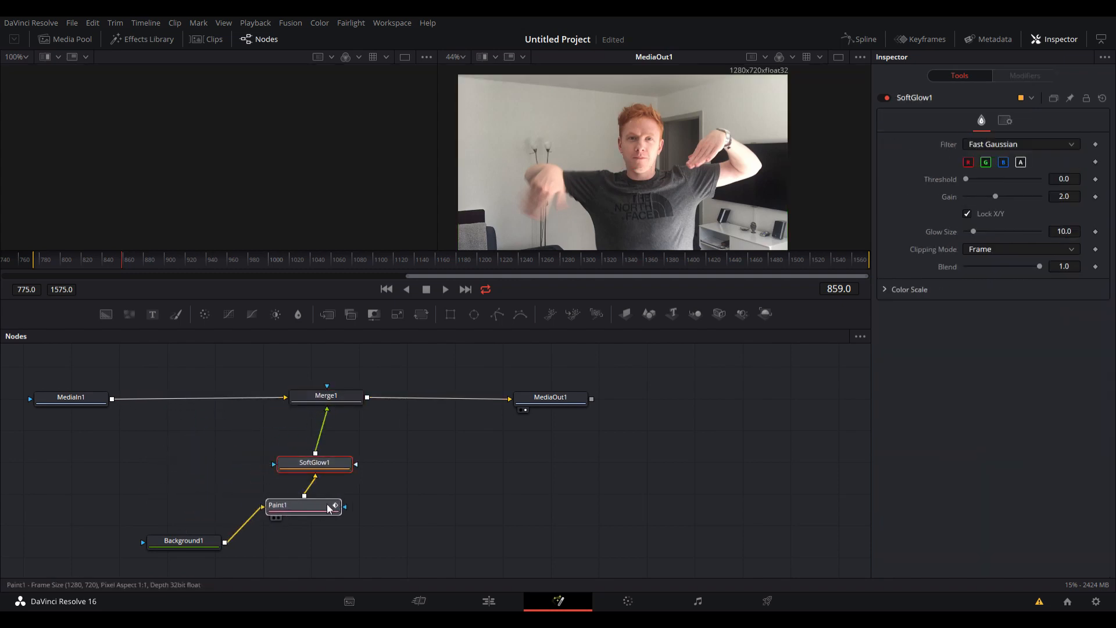
pyautogui.moveTo(205, 541); pyautogui.dragTo(334, 552)
pyautogui.scroll(-1, 335, 540)
pyautogui.click(334, 541)
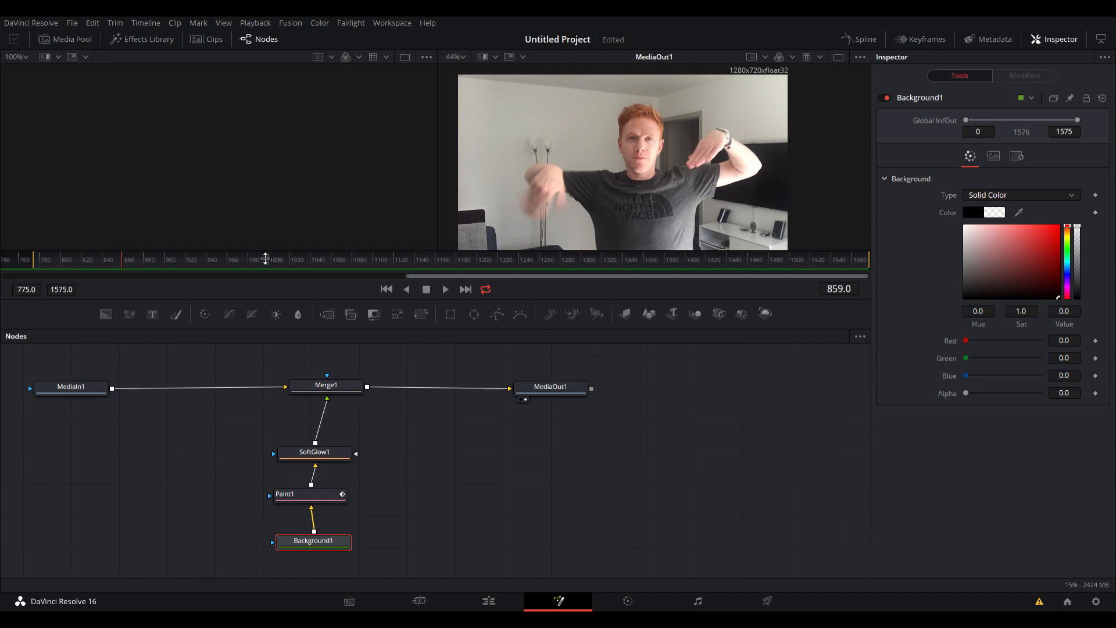
pyautogui.click(185, 424)
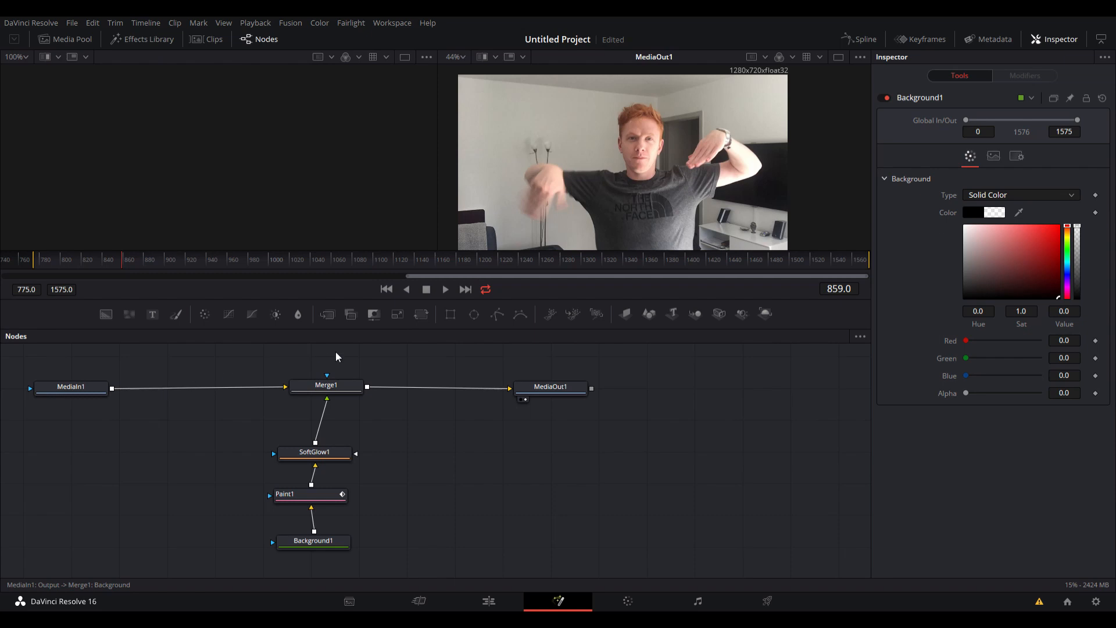
pyautogui.click(481, 467)
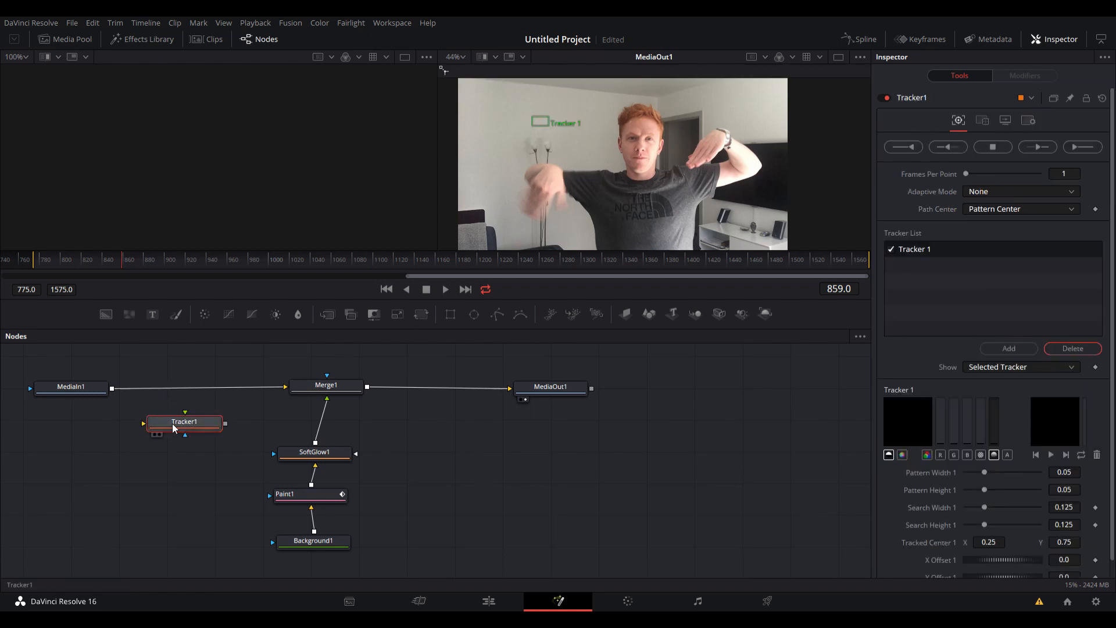
pyautogui.press('Delete')
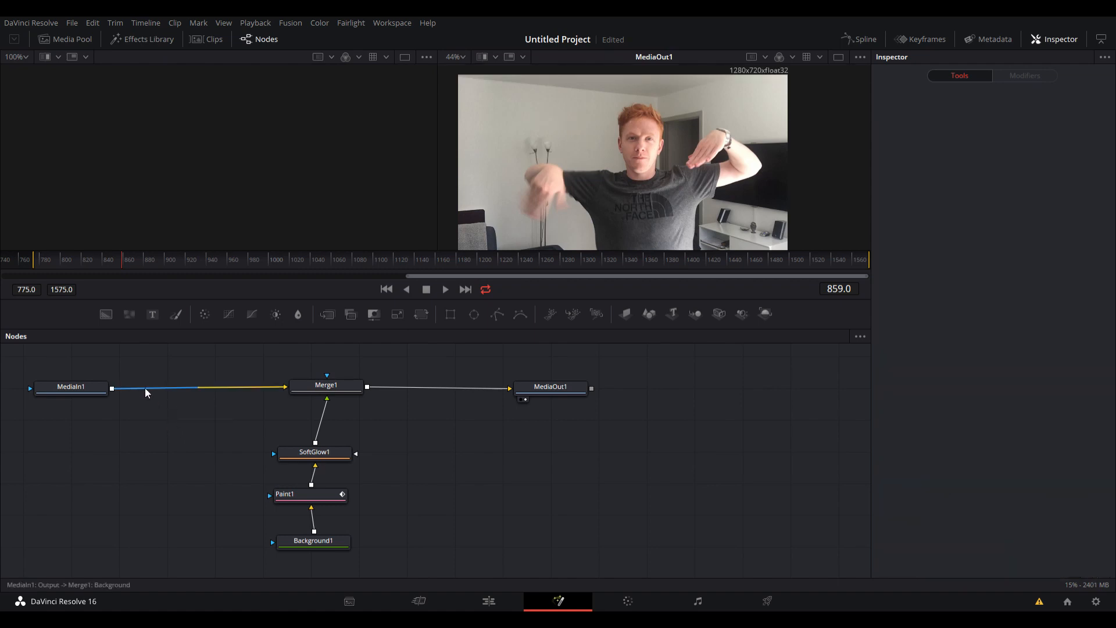
pyautogui.click(477, 470)
pyautogui.press('Delete')
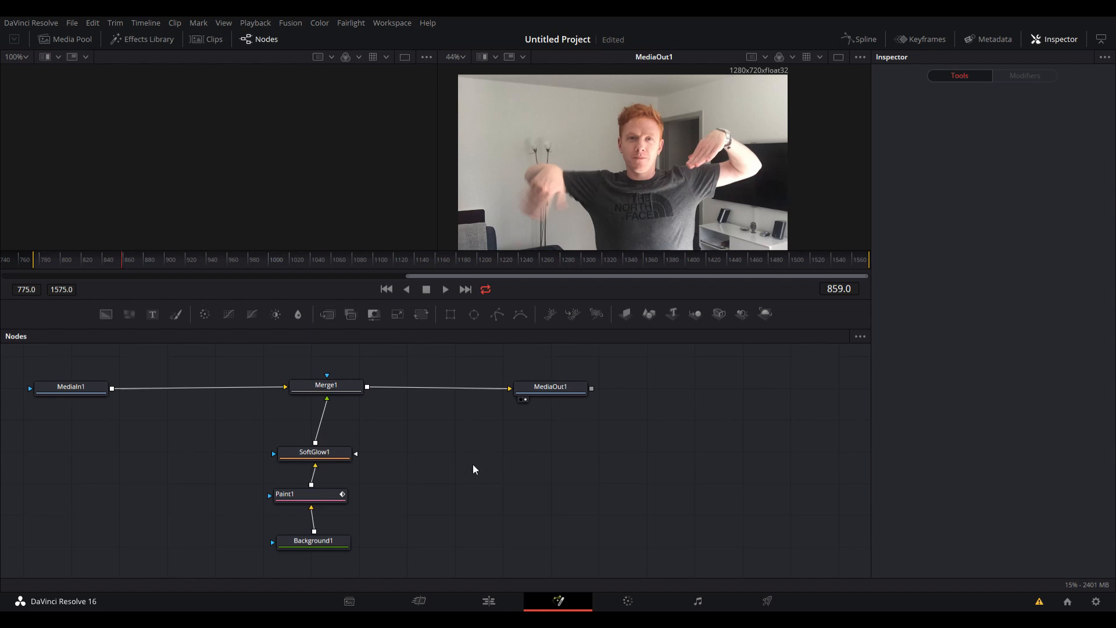
pyautogui.hotkey('ctrl', 'z')
pyautogui.moveTo(168, 386); pyautogui.dragTo(207, 429)
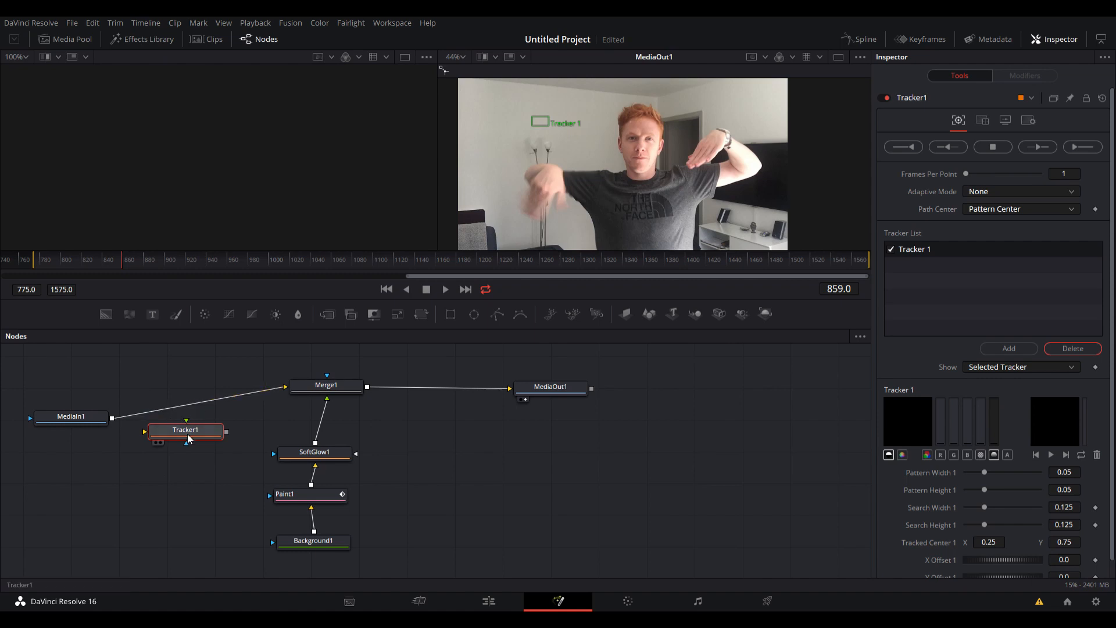
pyautogui.press('Delete')
pyautogui.moveTo(75, 417); pyautogui.dragTo(70, 398)
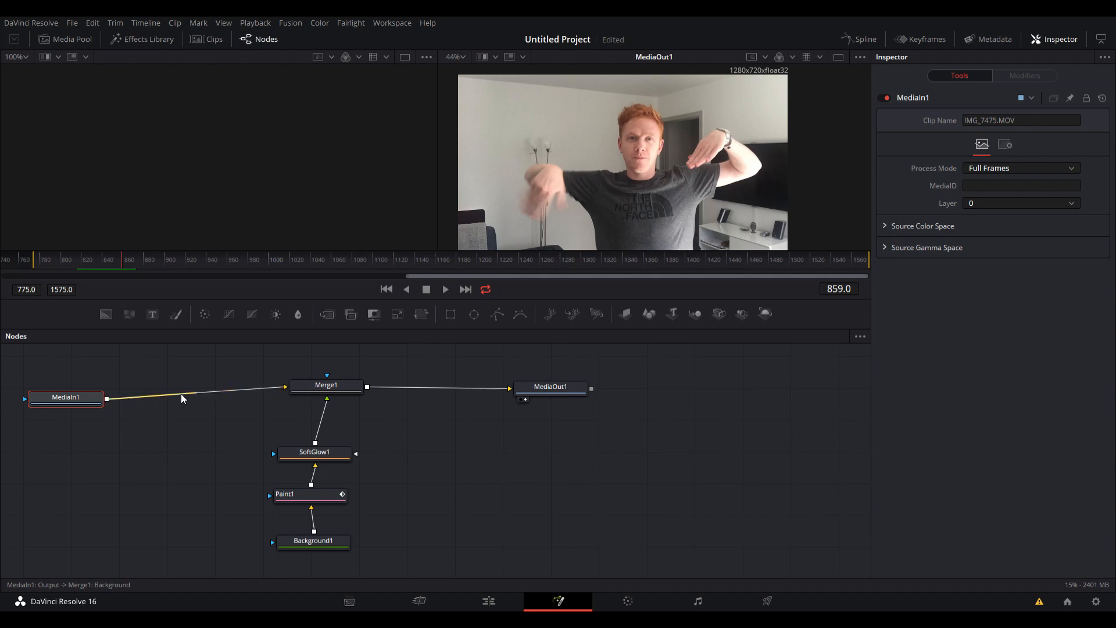
# Insert a Tracker node between MediaIn1 and Merge1 and align the nodes in one row.
pyautogui.click(480, 470)
pyautogui.moveTo(186, 401); pyautogui.dragTo(206, 397)
pyautogui.moveTo(76, 399); pyautogui.dragTo(74, 396)
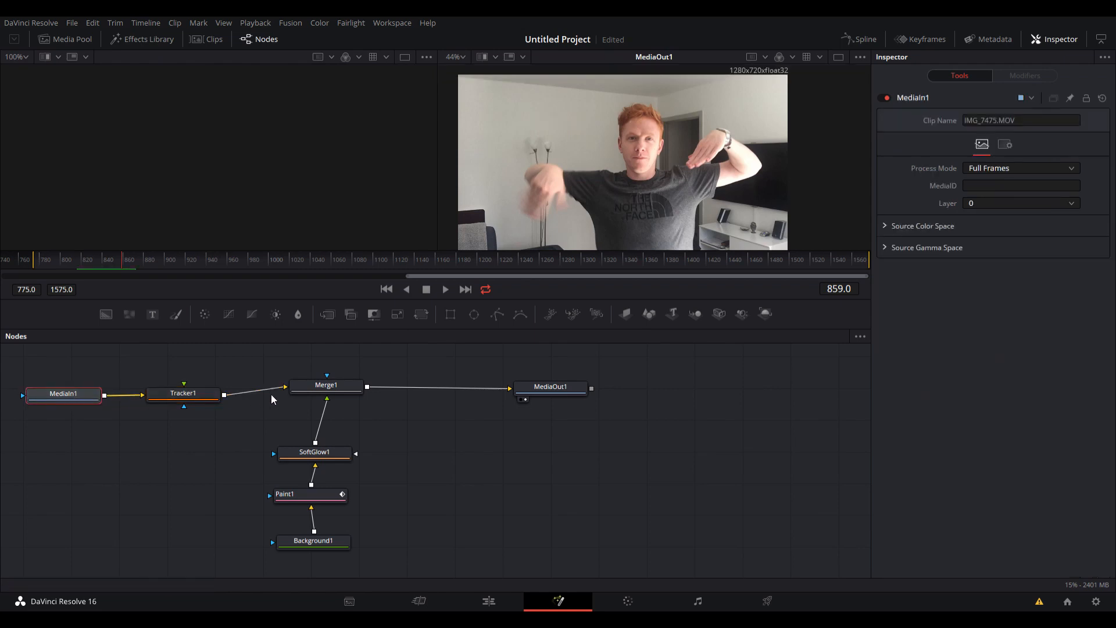
pyautogui.moveTo(325, 386); pyautogui.dragTo(325, 393)
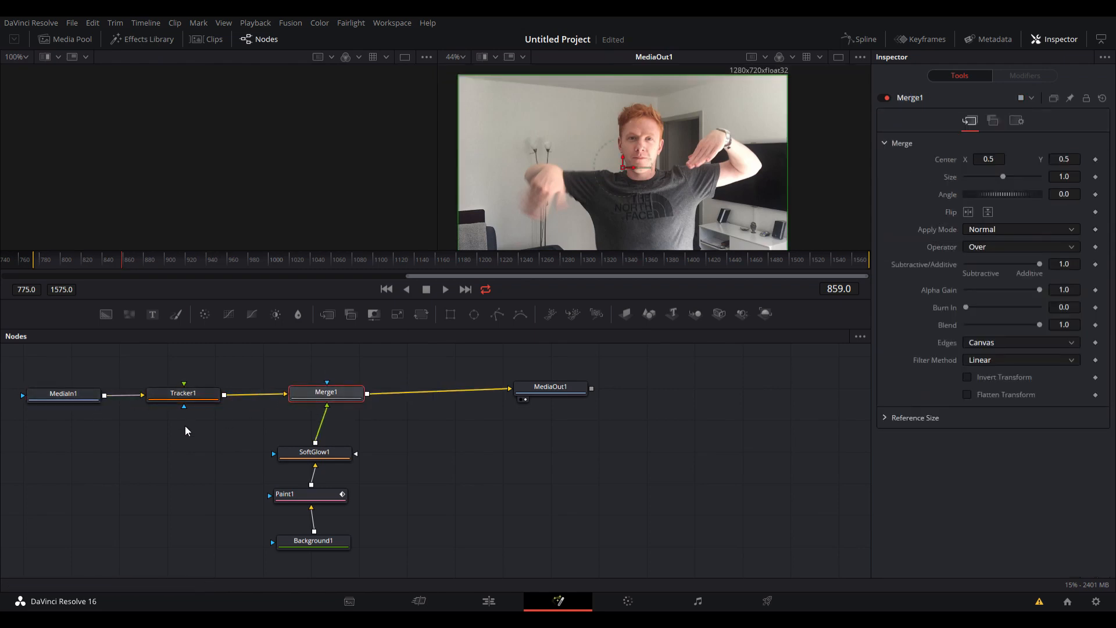
# Add a second set of Background, Paint and SoftGlow nodes stacked below Tracker1.
pyautogui.click(134, 532)
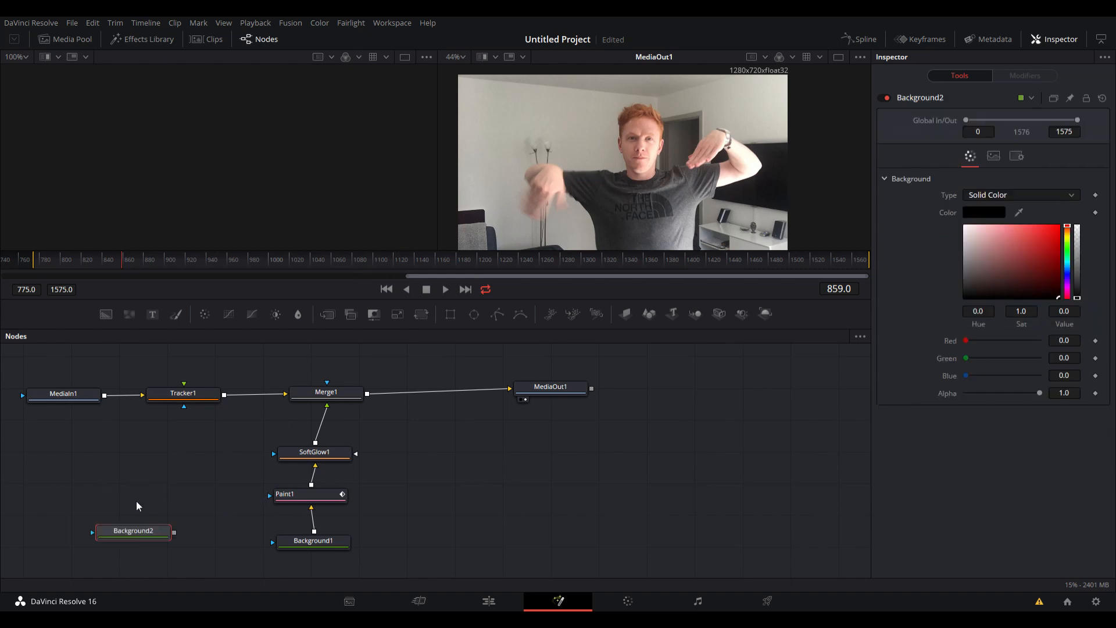
pyautogui.click(137, 502)
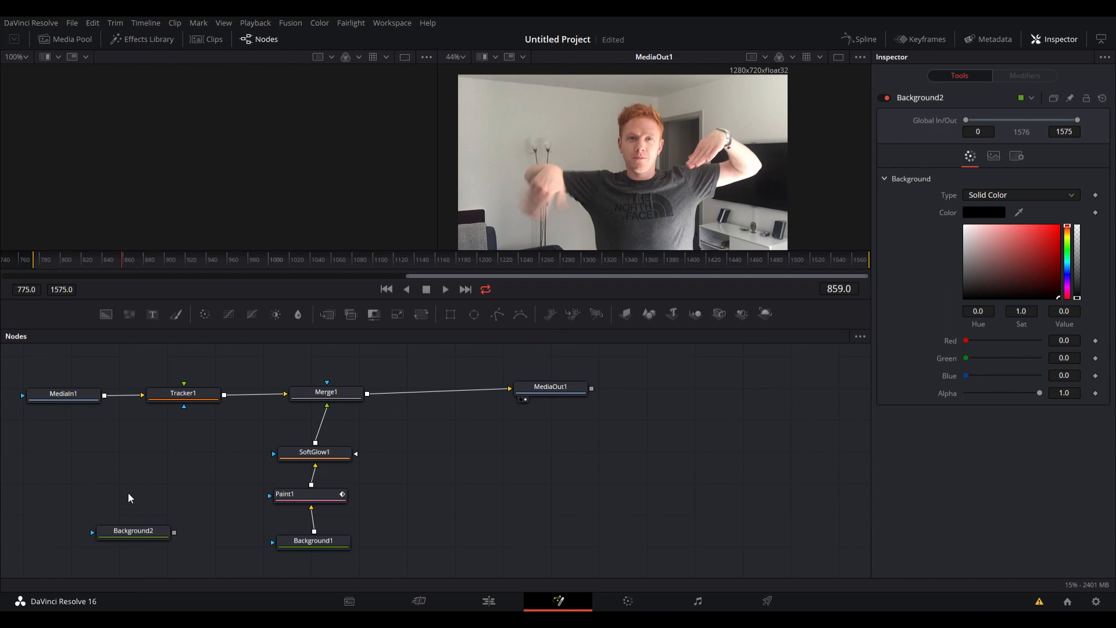
pyautogui.press('Return')
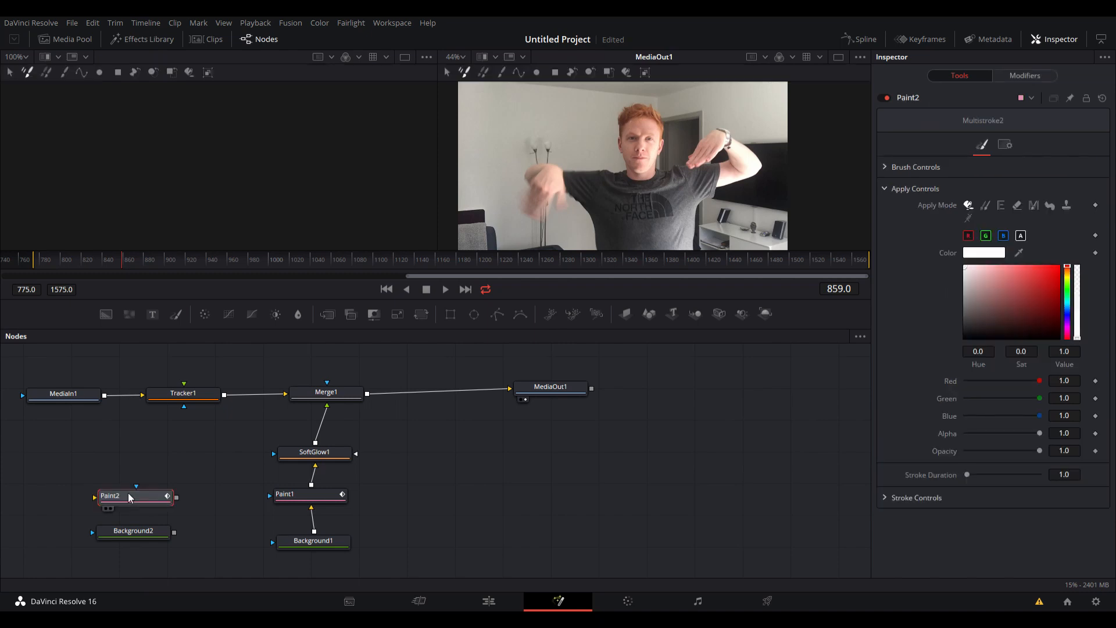
pyautogui.click(135, 446)
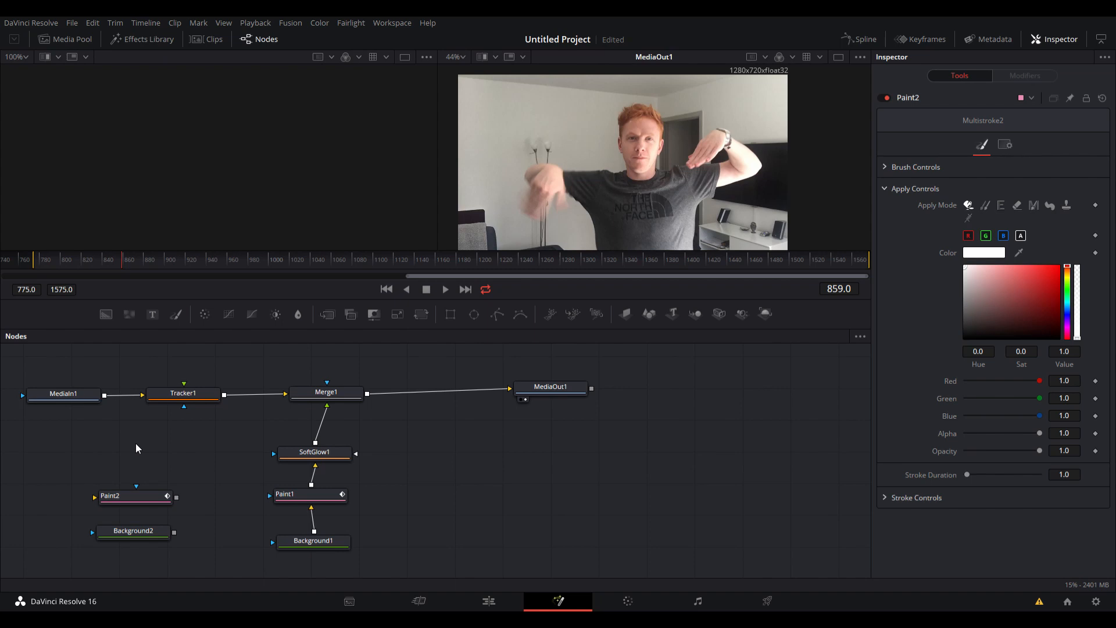
pyautogui.press('Return')
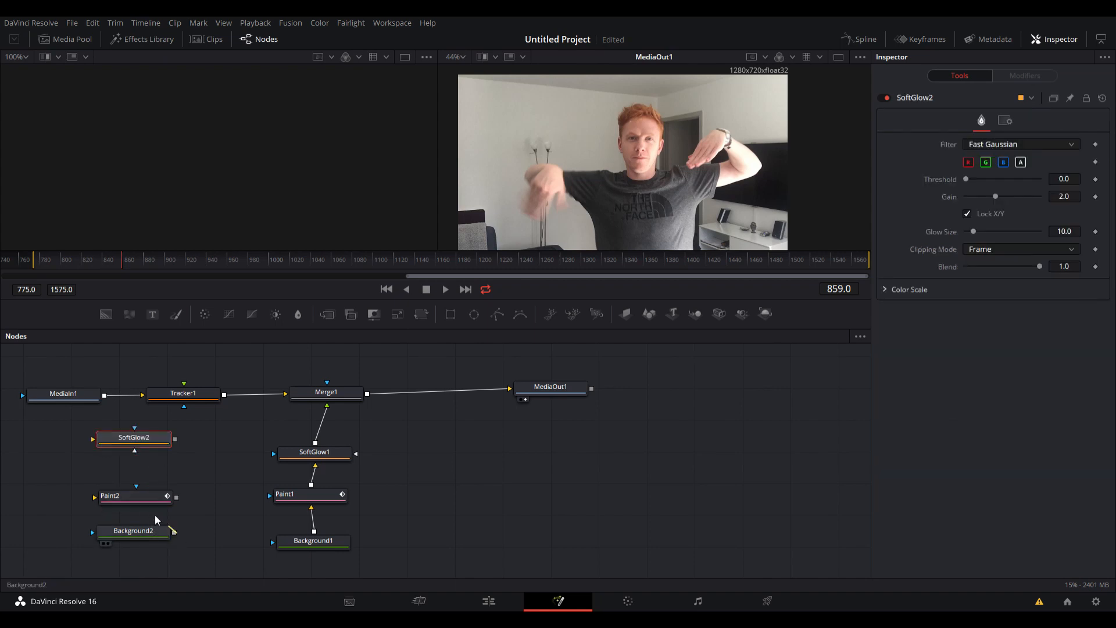
# Connect Background2 through Paint2 and SoftGlow2 to Tracker1's foreground input and arrange them in a column beneath it.
pyautogui.moveTo(173, 530)
pyautogui.mouseDown()
pyautogui.moveTo(100, 494)
pyautogui.moveTo(116, 495)
pyautogui.moveTo(132, 462)
pyautogui.moveTo(92, 441)
pyautogui.mouseUp()
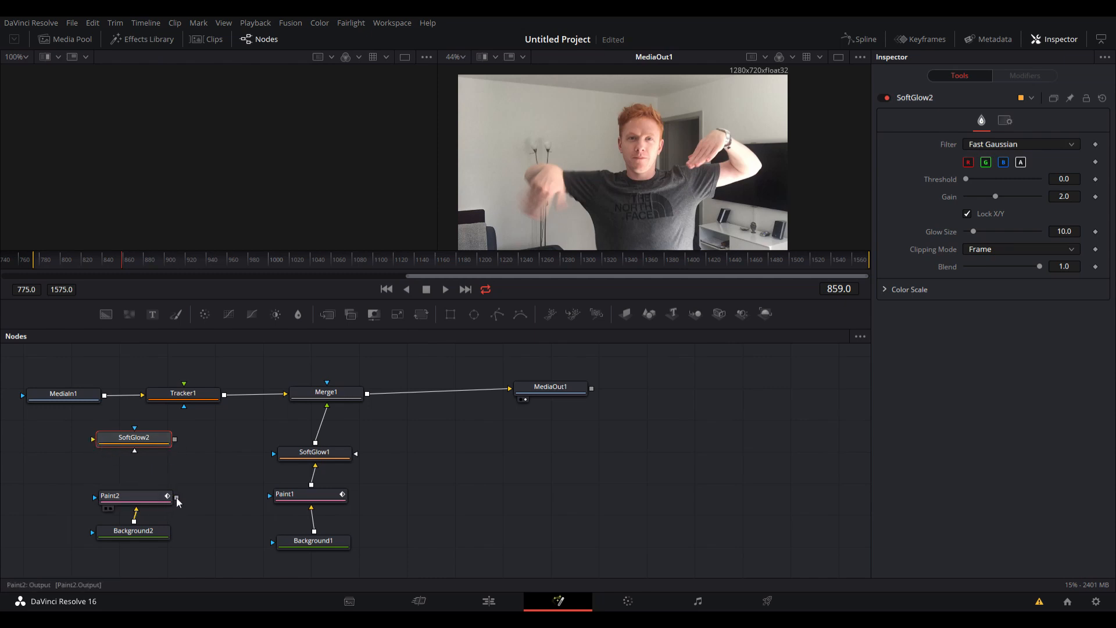
pyautogui.moveTo(177, 498)
pyautogui.mouseDown()
pyautogui.moveTo(93, 440)
pyautogui.moveTo(174, 499)
pyautogui.moveTo(135, 457)
pyautogui.mouseUp()
pyautogui.moveTo(176, 498); pyautogui.dragTo(96, 443)
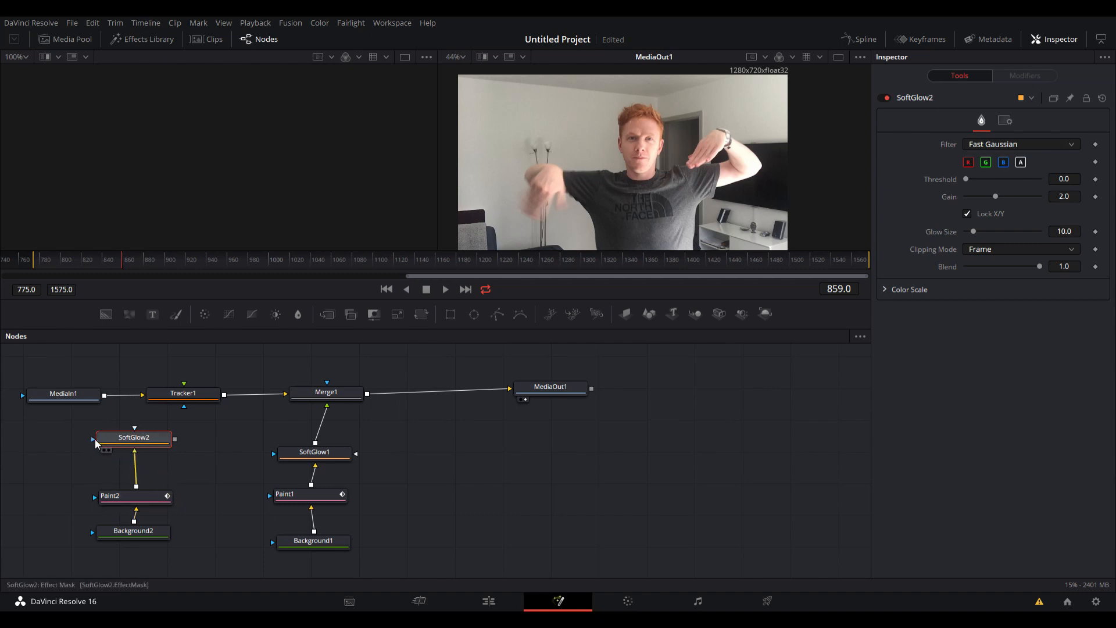
pyautogui.moveTo(175, 439)
pyautogui.mouseDown()
pyautogui.moveTo(184, 388)
pyautogui.moveTo(174, 473)
pyautogui.moveTo(190, 460)
pyautogui.mouseUp()
pyautogui.moveTo(151, 495)
pyautogui.mouseDown()
pyautogui.moveTo(195, 508)
pyautogui.moveTo(175, 547)
pyautogui.moveTo(204, 560)
pyautogui.mouseUp()
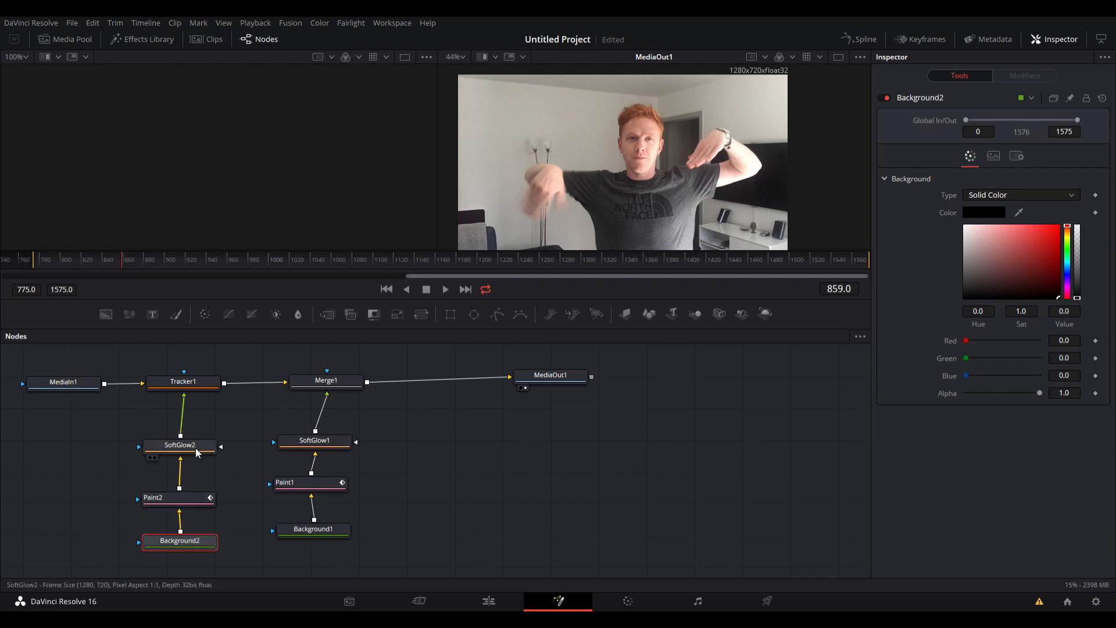
# Set Background2's alpha to 0.0 and expand Paint2's stroke controls.
pyautogui.moveTo(1041, 395); pyautogui.dragTo(945, 396)
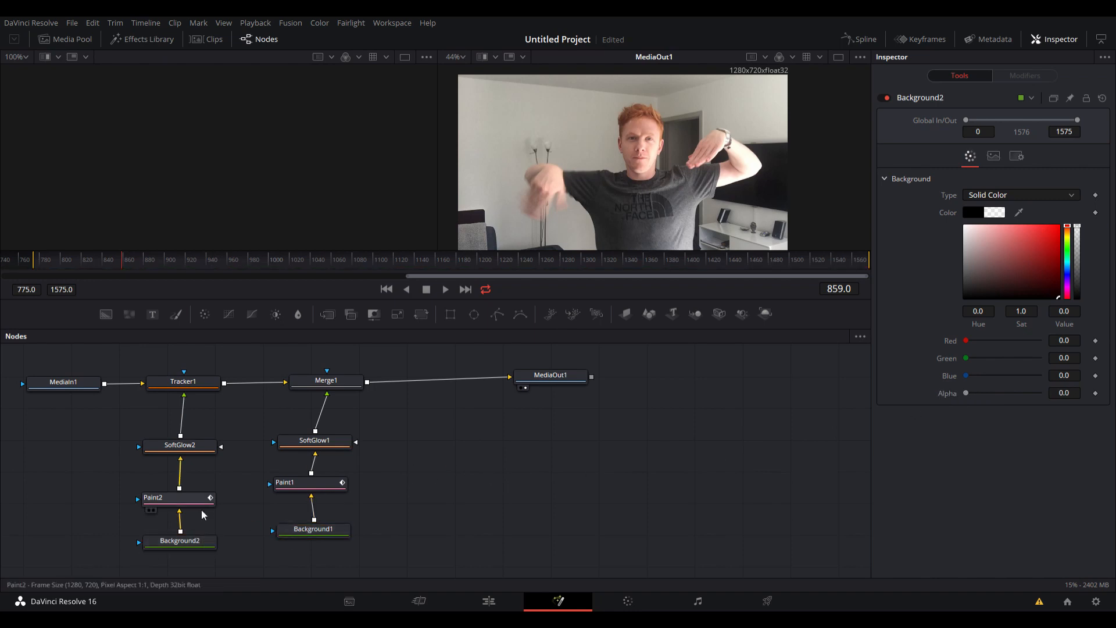
pyautogui.click(169, 500)
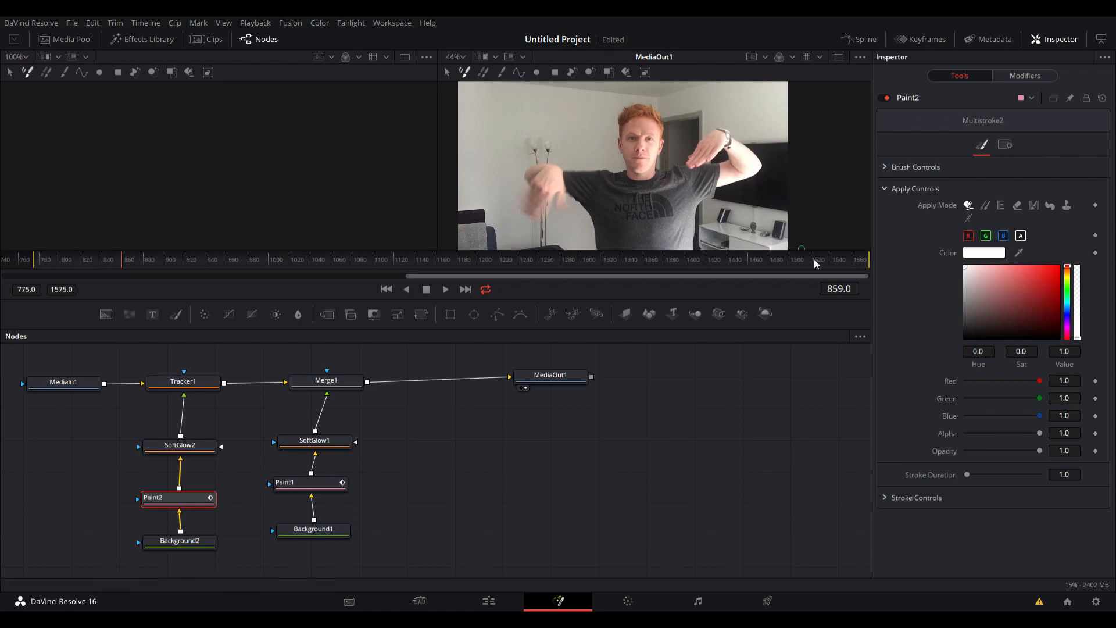
pyautogui.click(885, 498)
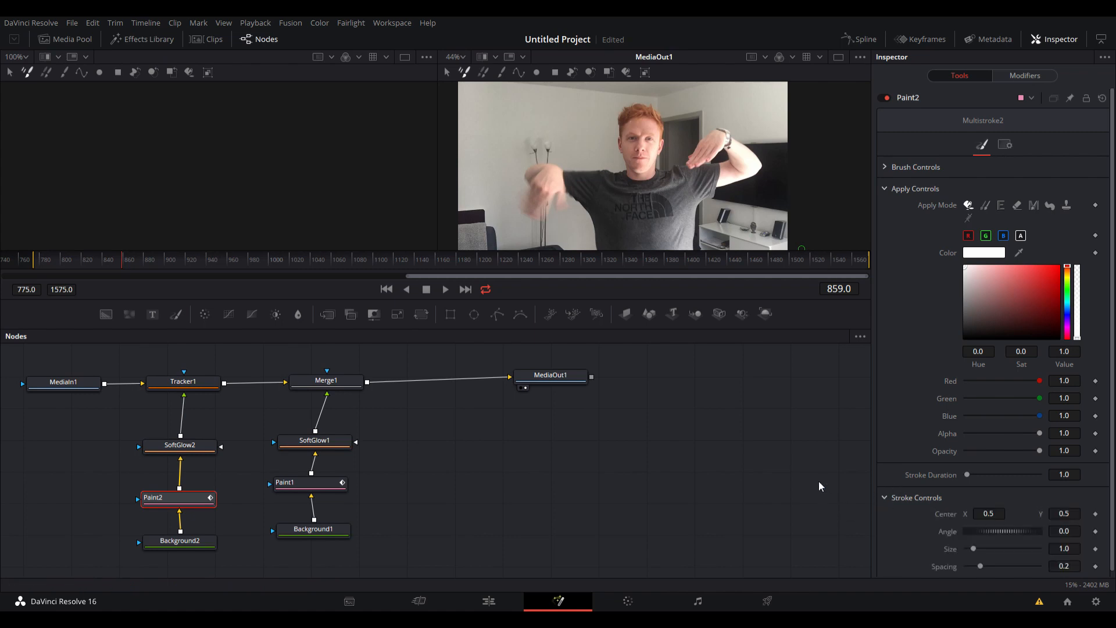
# Place Tracker 1 on the person's right eye and shrink its pattern to 0.022872 wide by 0.017818 high.
pyautogui.click(185, 382)
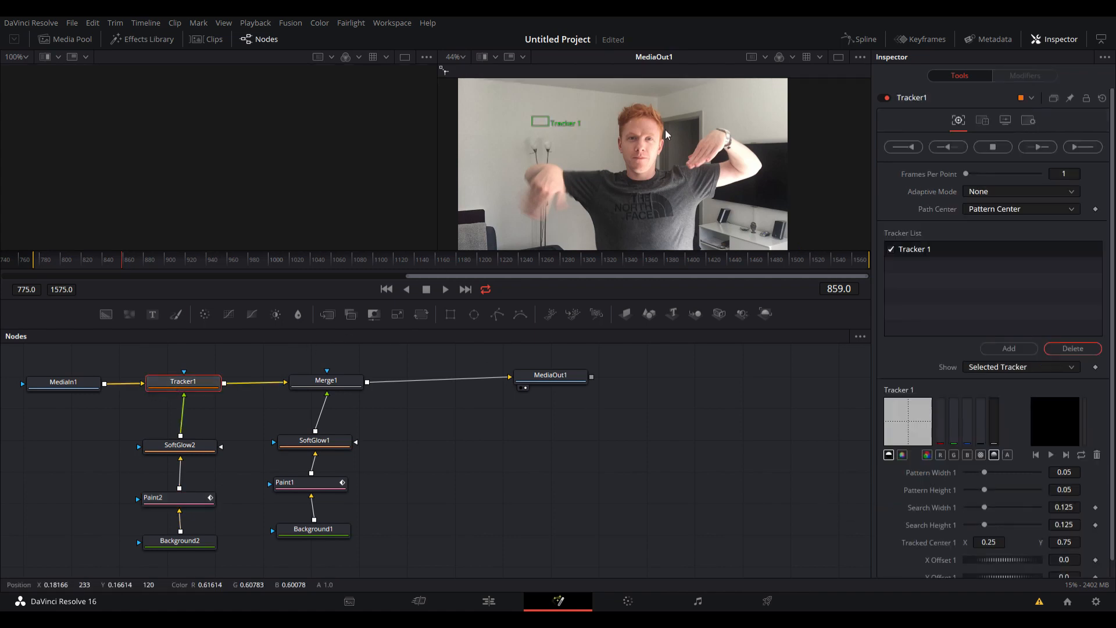
pyautogui.moveTo(531, 122); pyautogui.dragTo(624, 138)
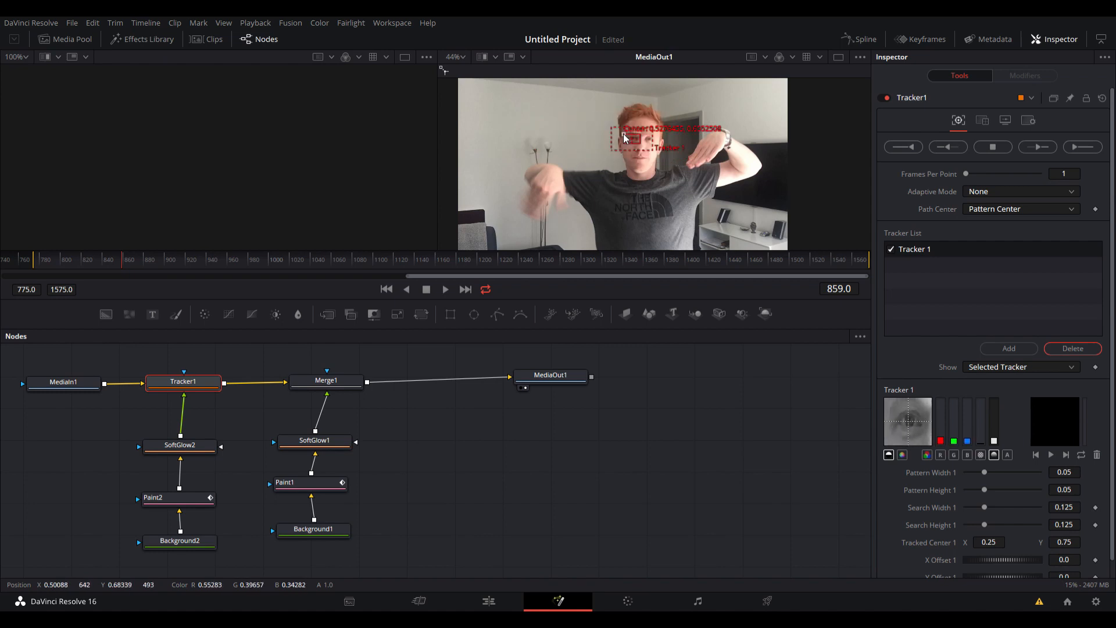
pyautogui.scroll(5, 637, 140)
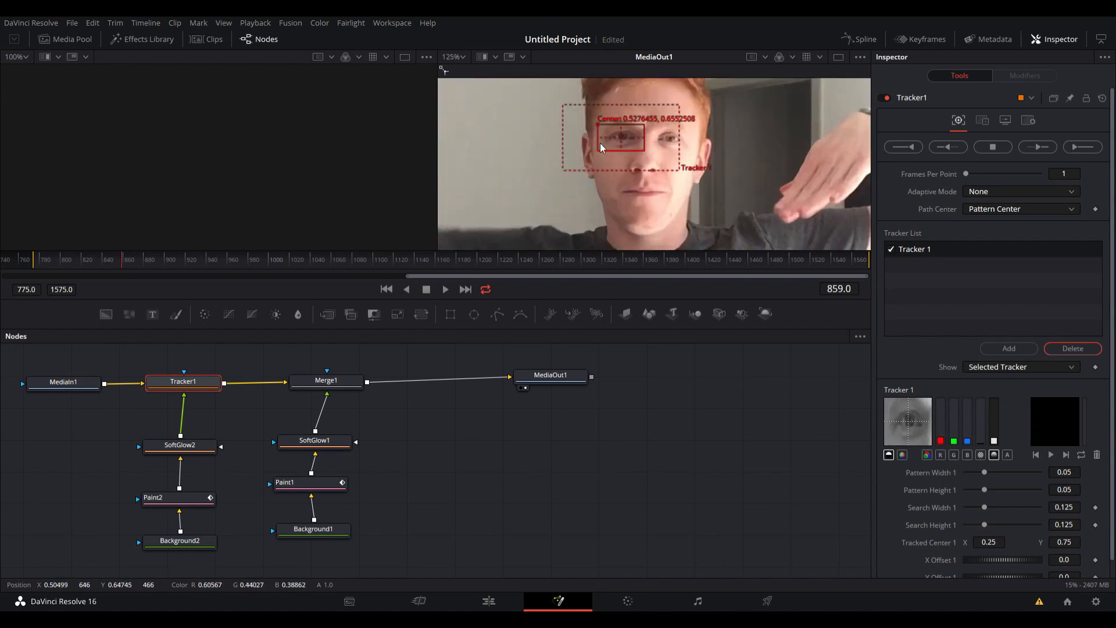
pyautogui.moveTo(598, 149); pyautogui.dragTo(610, 142)
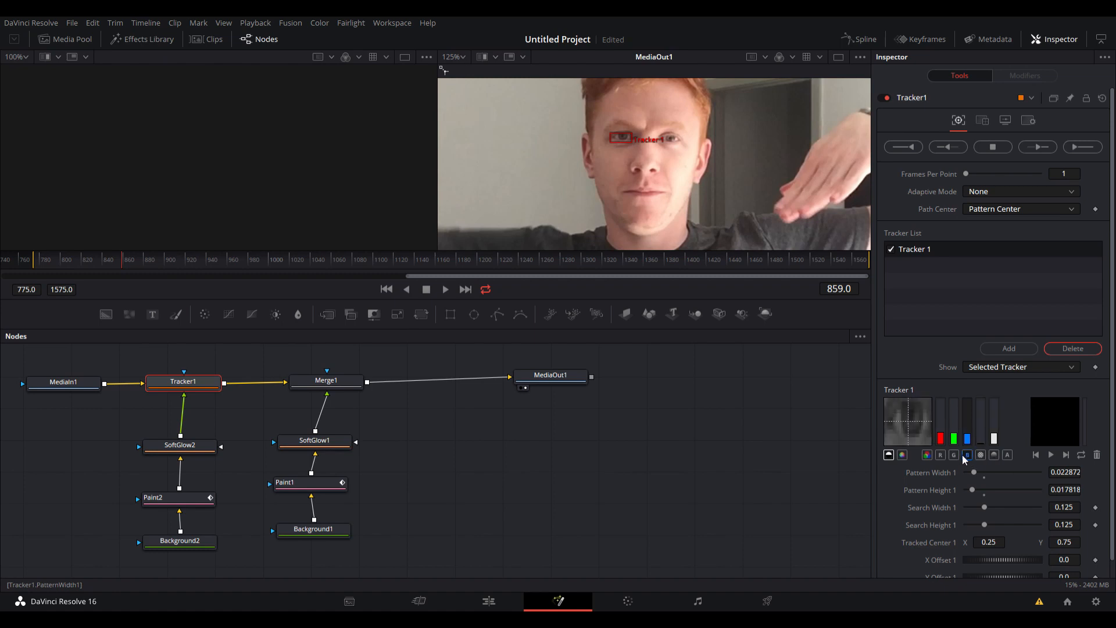
pyautogui.click(940, 454)
pyautogui.click(997, 457)
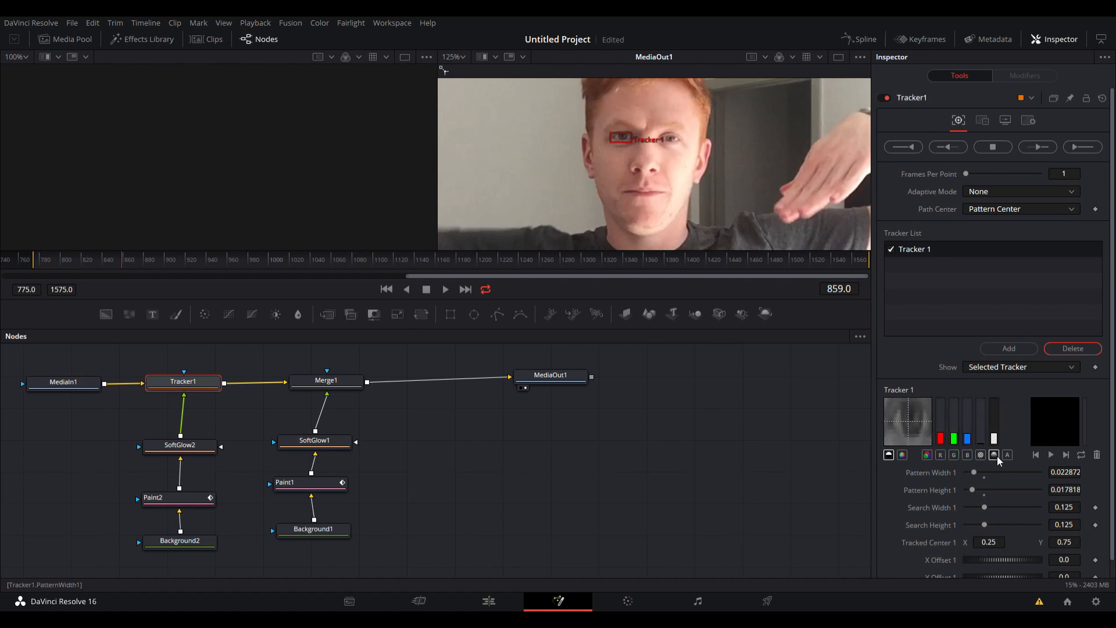
# Track the eye forward from frame 859 and go back through the tracked range to frame 1088.
pyautogui.click(1040, 147)
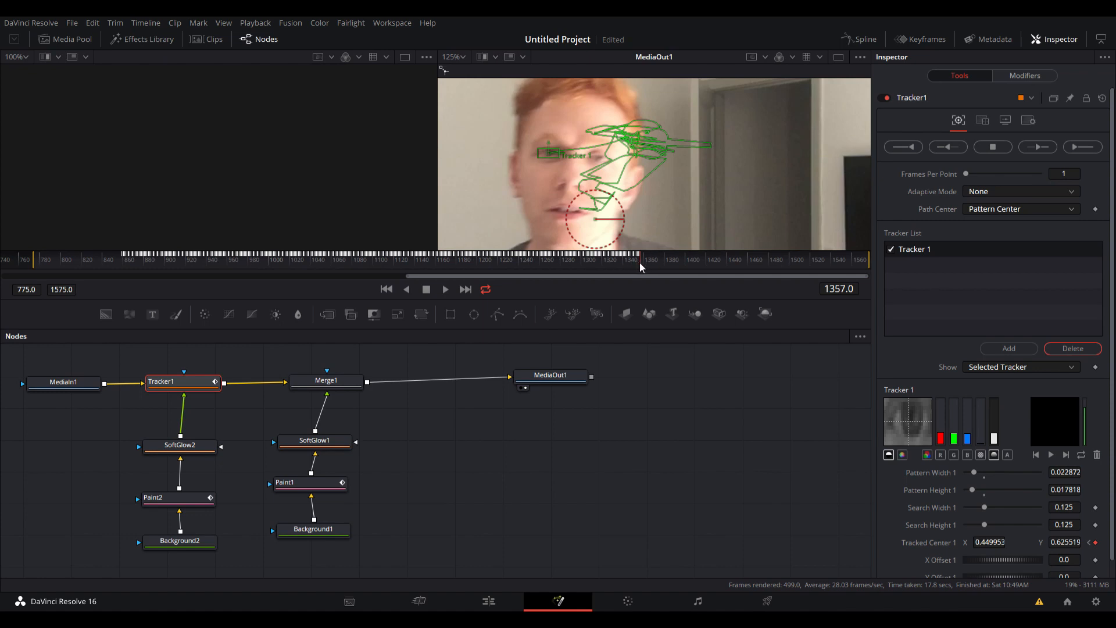
pyautogui.moveTo(640, 262); pyautogui.dragTo(351, 260)
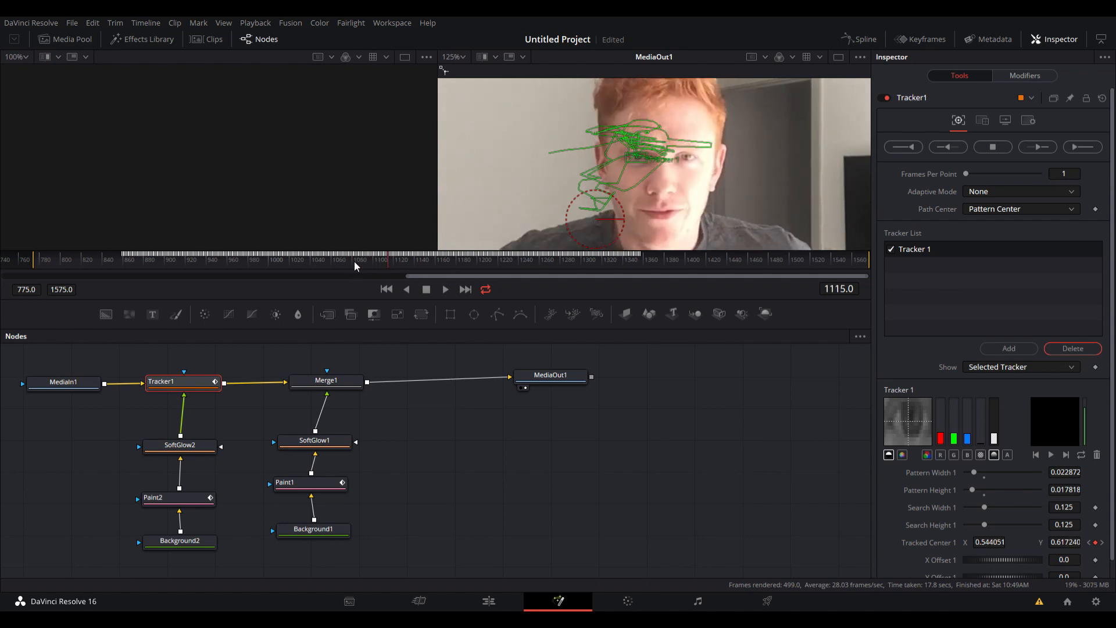
pyautogui.press('Left')
pyautogui.press('Left')
pyautogui.press('Left')
pyautogui.press('Left')
pyautogui.press('Left')
pyautogui.press('Left')
pyautogui.press('Left')
pyautogui.press('Left')
pyautogui.press('Left')
pyautogui.press('Left')
pyautogui.press('Left')
pyautogui.press('Left')
pyautogui.press('Left')
pyautogui.press('Left')
pyautogui.press('Left')
pyautogui.press('Left')
pyautogui.press('Left')
pyautogui.press('Left')
pyautogui.press('Left')
pyautogui.press('Left')
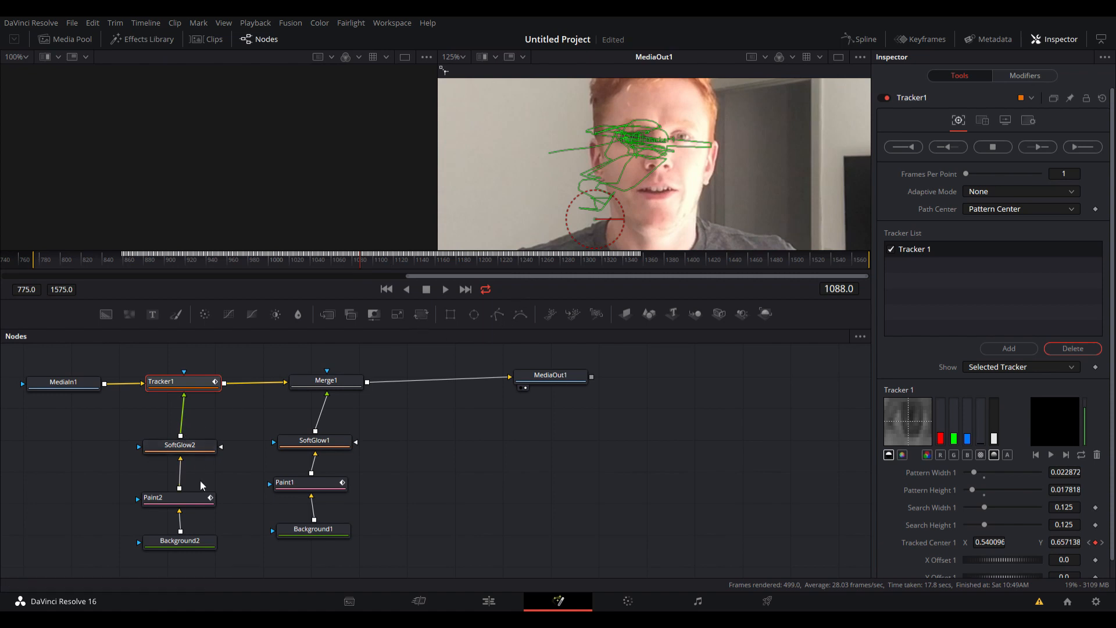
# Set Tracker1's operation to Match Move with the merge mode BG only.
pyautogui.click(196, 498)
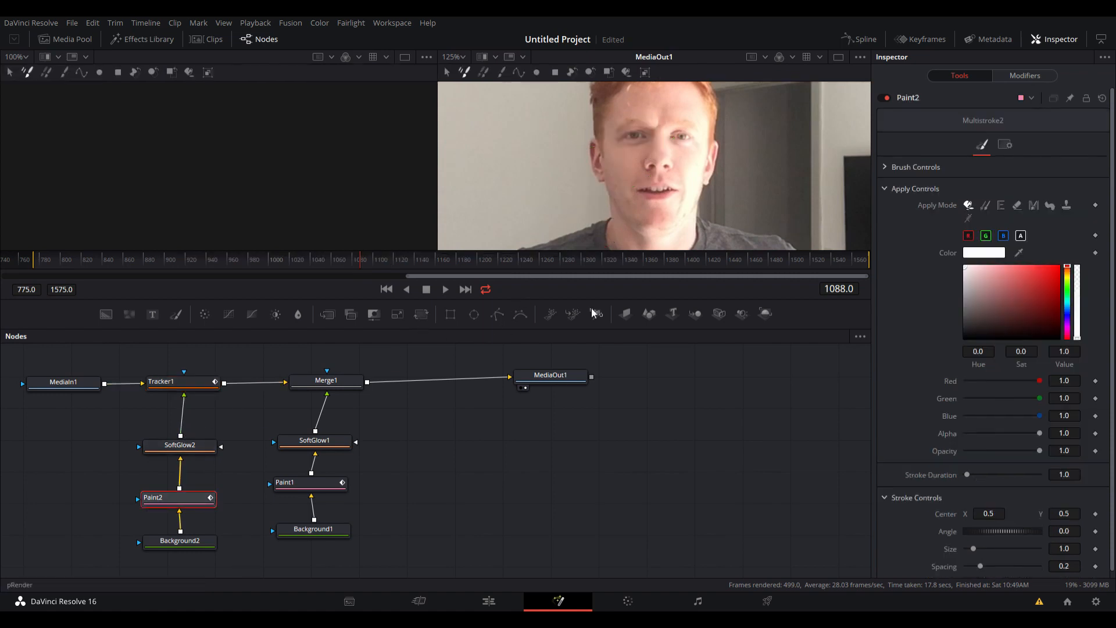
pyautogui.click(195, 385)
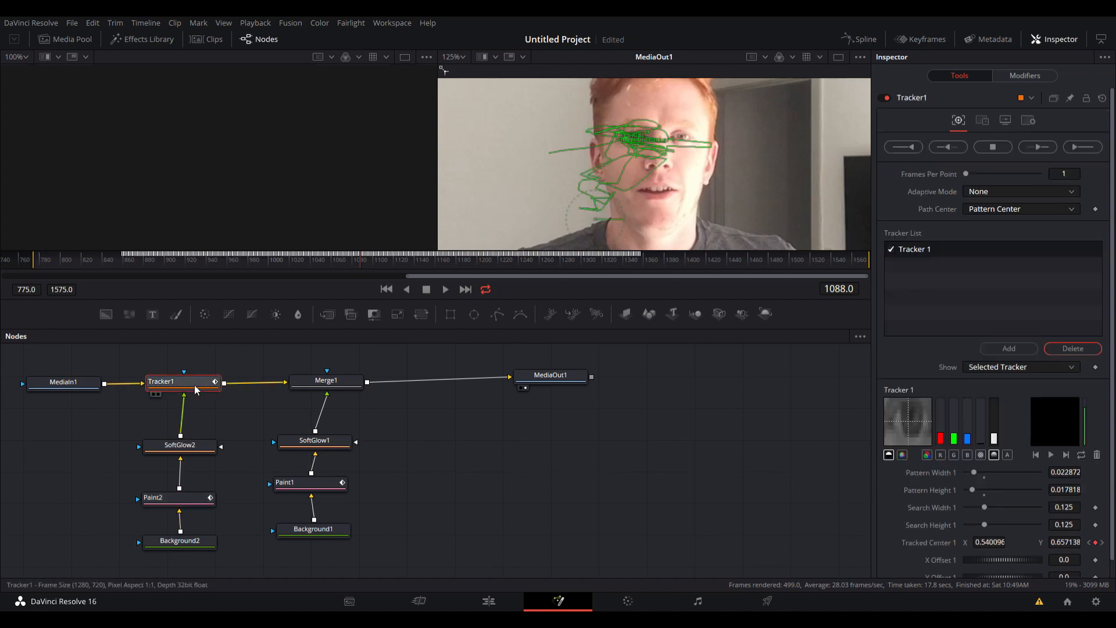
pyautogui.click(984, 120)
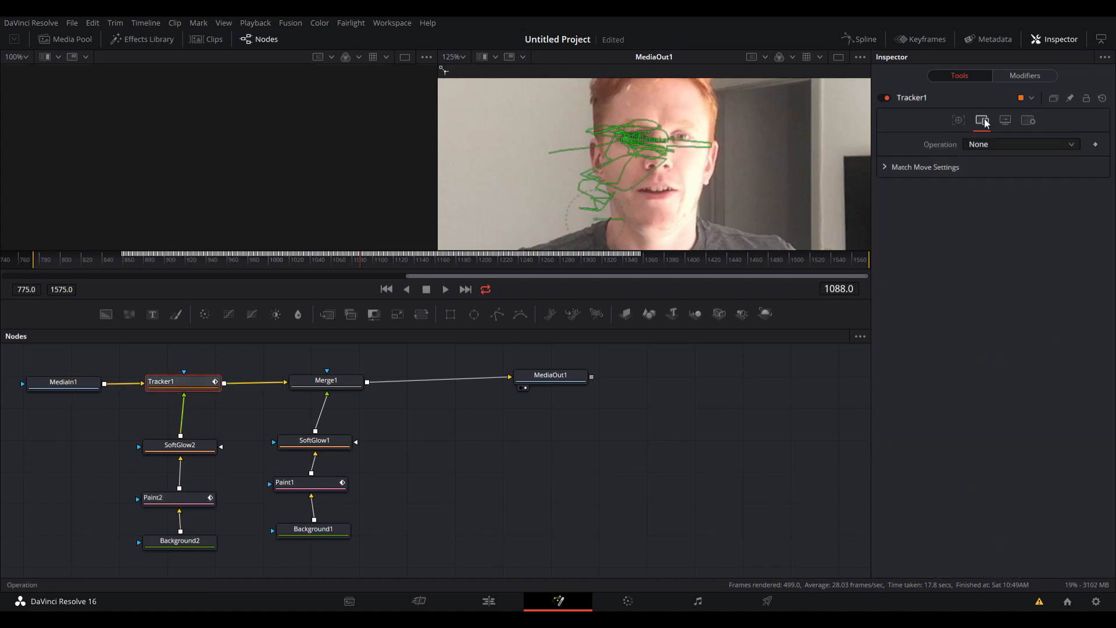
pyautogui.click(1002, 173)
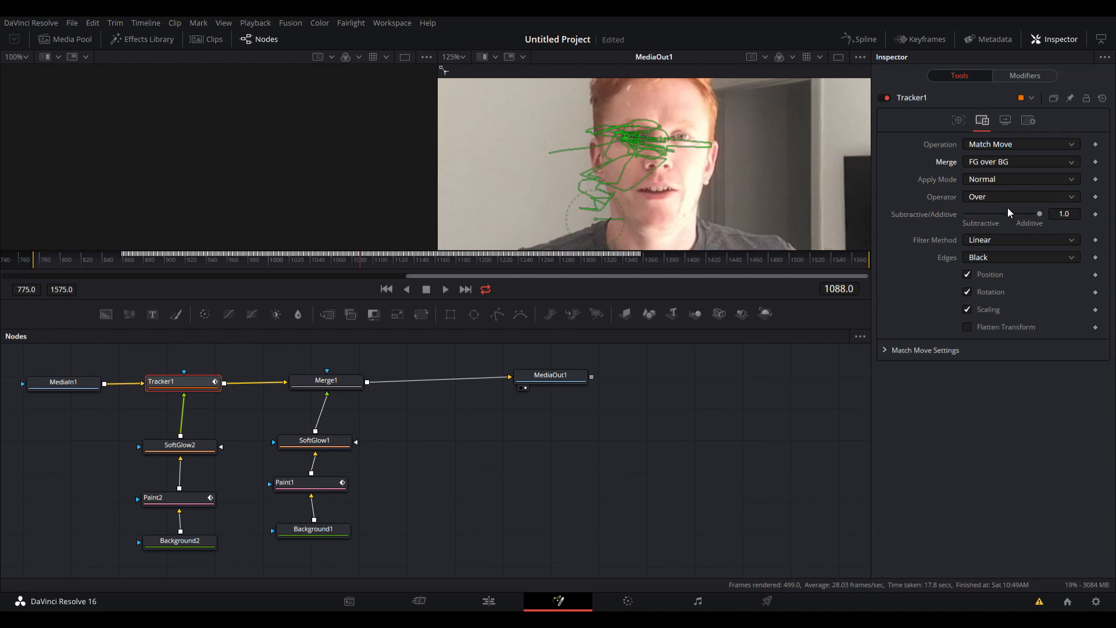
pyautogui.click(1008, 184)
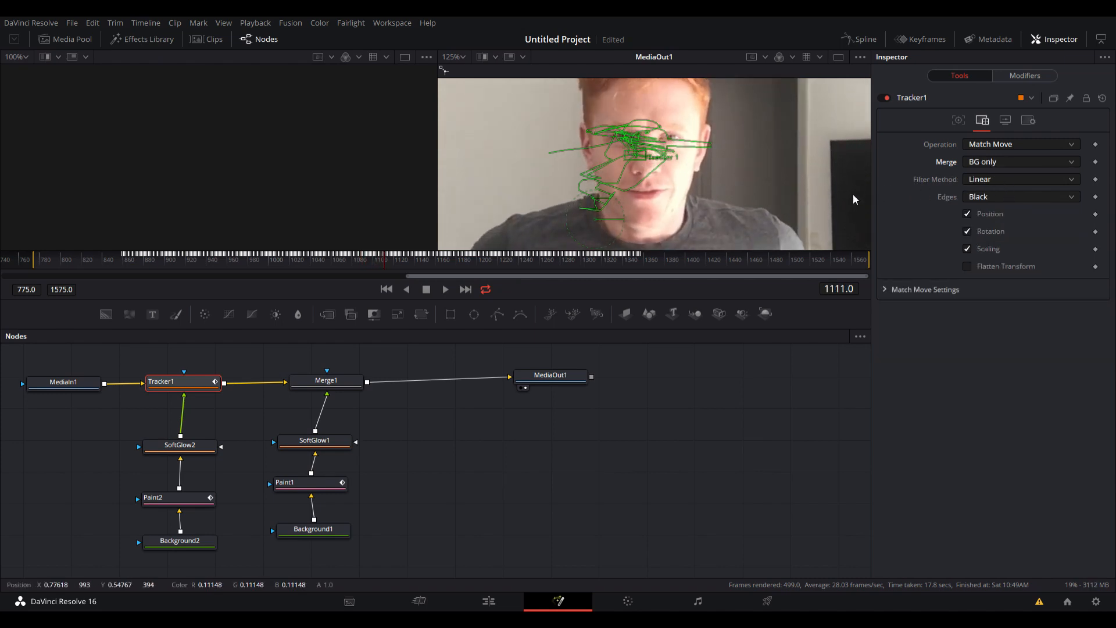
# Step back and forth through the frames around 1100 to examine the match-moved footage.
pyautogui.press('Right')
pyautogui.press('Right')
pyautogui.press('Right')
pyautogui.press('Left')
pyautogui.press('Left')
pyautogui.press('Left')
pyautogui.press('Left')
pyautogui.press('Left')
pyautogui.press('Left')
pyautogui.press('Left')
pyautogui.press('Left')
pyautogui.press('Left')
pyautogui.press('Left')
pyautogui.press('Left')
pyautogui.press('Left')
pyautogui.press('Left')
pyautogui.press('Left')
pyautogui.press('Left')
pyautogui.press('Left')
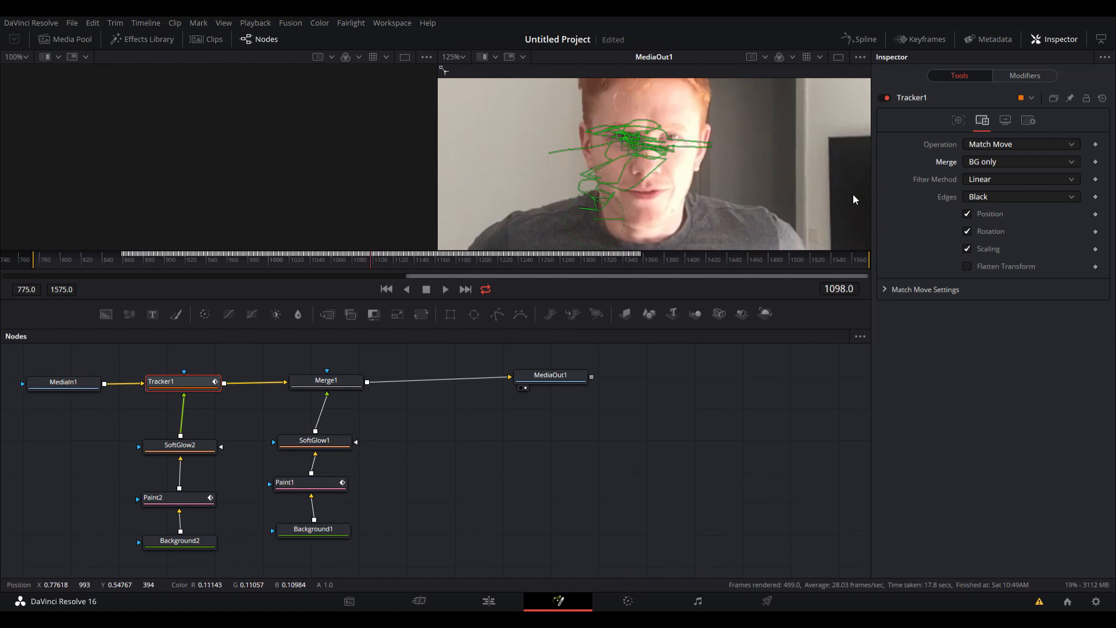
# Step the match-moved footage forward from frame 1098 to 1145 and back to 1125 to examine how the eye is held in place.
pyautogui.scroll(-3, 750, 191)
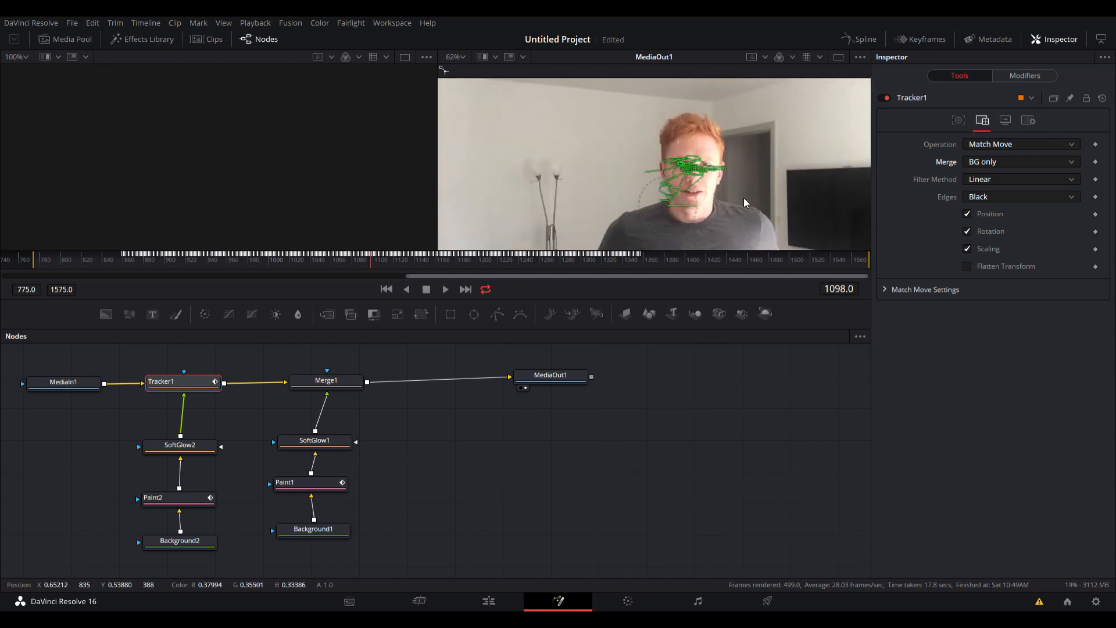
pyautogui.scroll(-2, 747, 200)
pyautogui.press('Right')
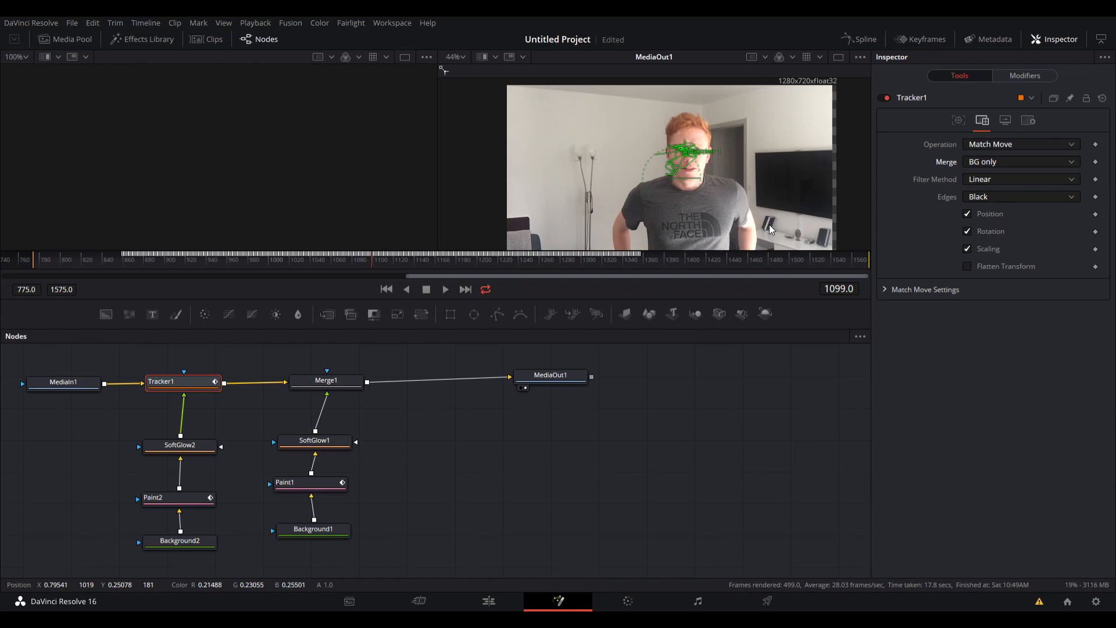
pyautogui.press('Right')
pyautogui.press('Right')
pyautogui.press('Right')
pyautogui.press('Right')
pyautogui.press('Right')
pyautogui.press('Right')
pyautogui.press('Right')
pyautogui.press('Right')
pyautogui.press('Right')
pyautogui.press('Right')
pyautogui.press('Right')
pyautogui.press('Right')
pyautogui.press('Right')
pyautogui.press('Right')
pyautogui.press('Right')
pyautogui.press('Right')
pyautogui.press('Right')
pyautogui.press('Right')
pyautogui.press('Right')
pyautogui.press('Right')
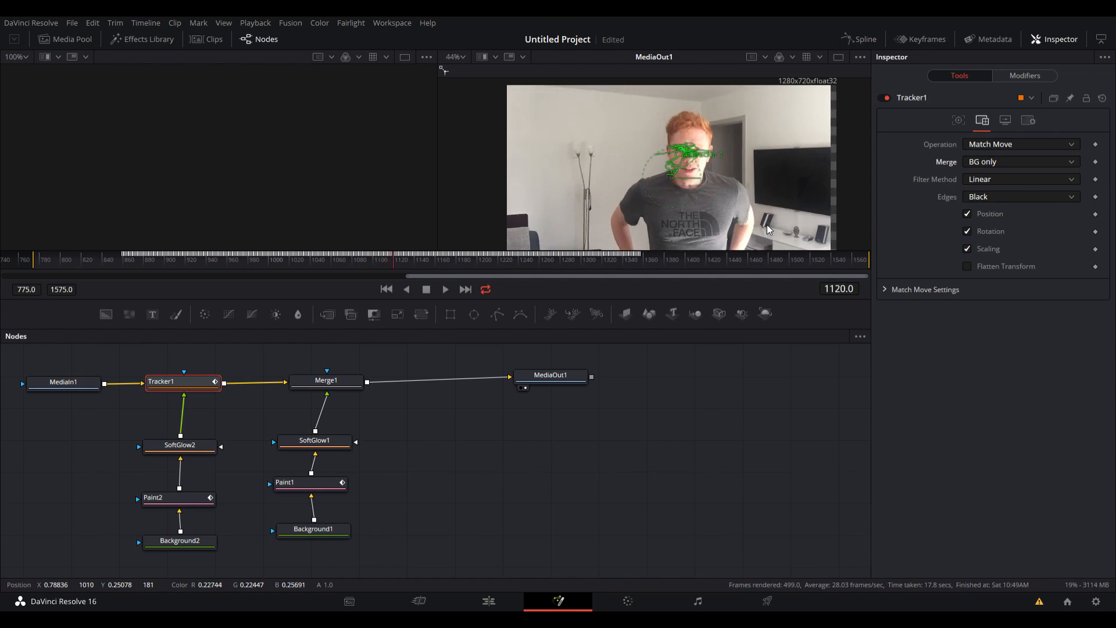
pyautogui.press('Right')
pyautogui.press('Right')
pyautogui.press('Right')
pyautogui.press('Right')
pyautogui.press('Right')
pyautogui.press('Right')
pyautogui.press('Right')
pyautogui.press('Right')
pyautogui.press('Right')
pyautogui.press('Right')
pyautogui.press('Right')
pyautogui.press('Right')
pyautogui.press('Right')
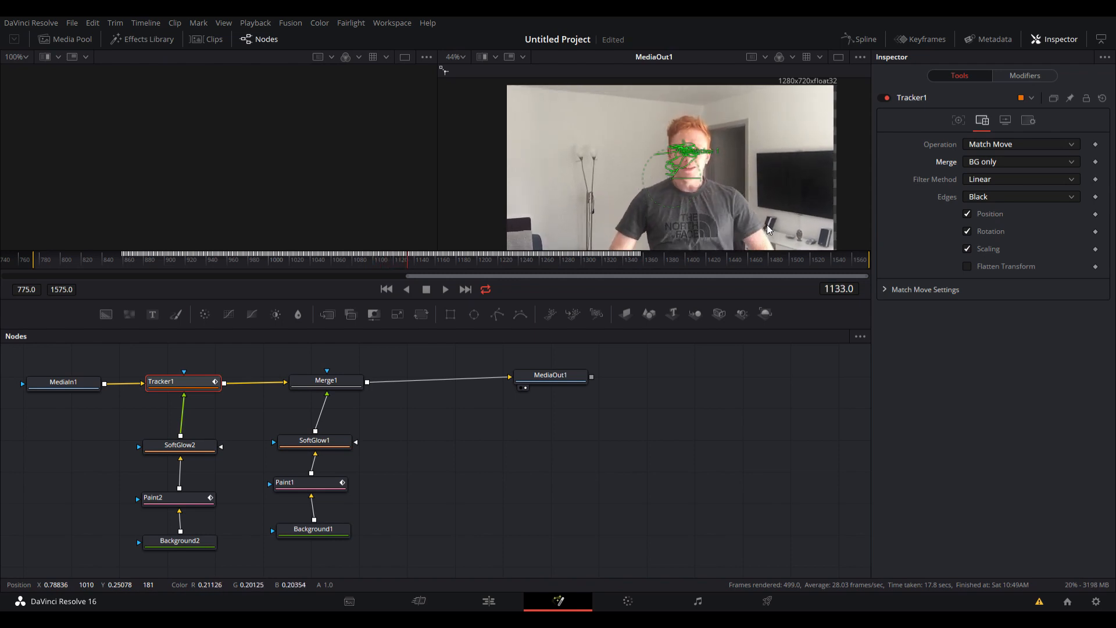
pyautogui.press('Right')
pyautogui.press('Right')
pyautogui.press('Right')
pyautogui.press('Right')
pyautogui.press('Right')
pyautogui.press('Right')
pyautogui.press('Right')
pyautogui.press('Right')
pyautogui.press('Right')
pyautogui.press('Right')
pyautogui.press('Right')
pyautogui.press('Right')
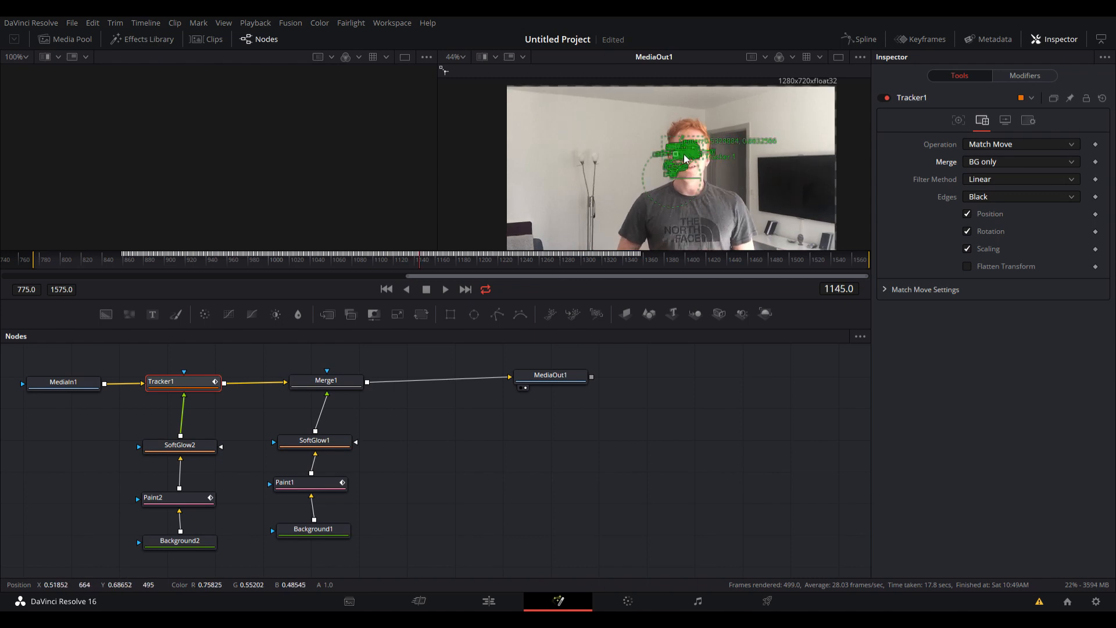
pyautogui.press('Left')
pyautogui.press('Left')
pyautogui.press('Left')
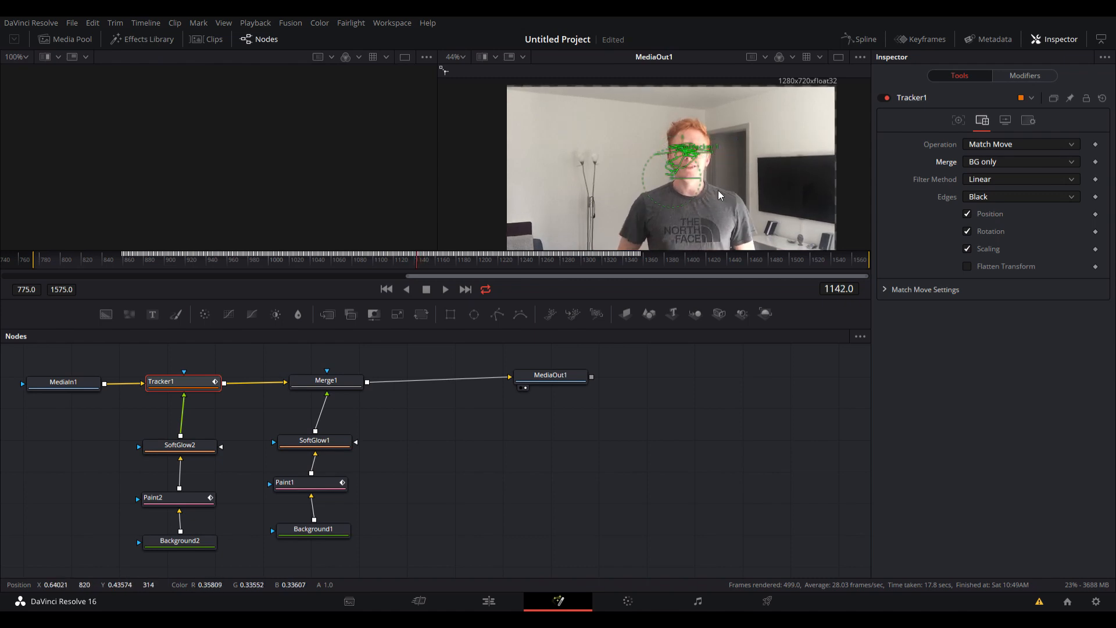
pyautogui.press('Left')
pyautogui.press('Left')
pyautogui.press('Left')
pyautogui.press('Left')
pyautogui.press('Left')
pyautogui.press('Left')
pyautogui.press('Left')
pyautogui.press('Left')
pyautogui.press('Left')
pyautogui.press('Left')
pyautogui.press('Left')
pyautogui.press('Left')
pyautogui.press('Left')
pyautogui.press('Left')
pyautogui.press('Left')
pyautogui.press('Left')
pyautogui.press('Left')
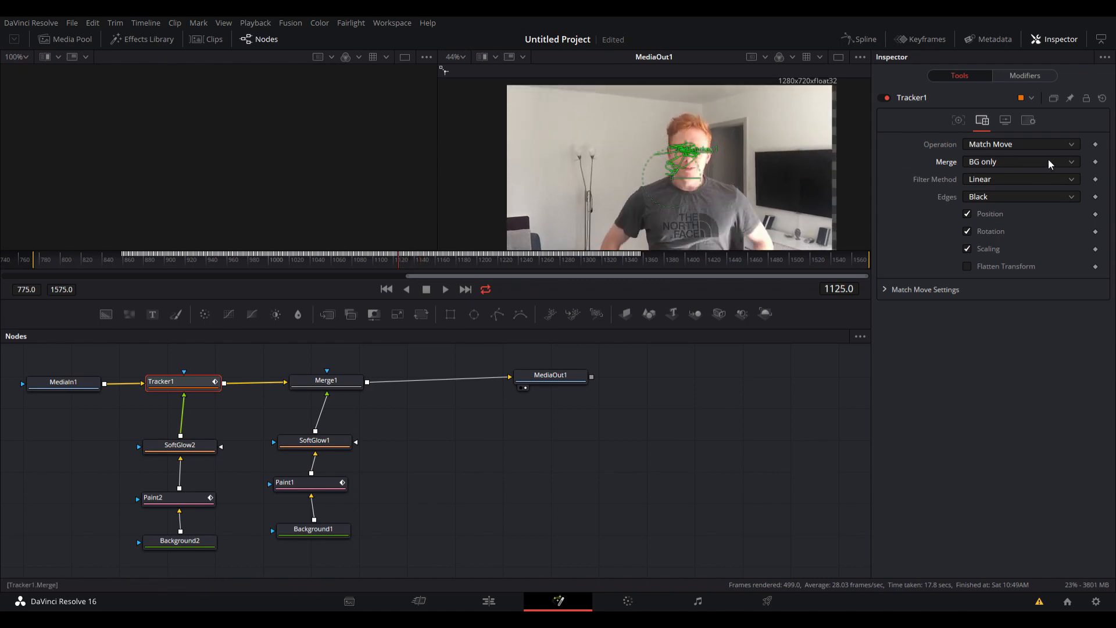
# Set Tracker1's merge mode to FG over BG and step back to frame 1124.
pyautogui.click(1049, 159)
pyautogui.click(1002, 200)
pyautogui.press('Left')
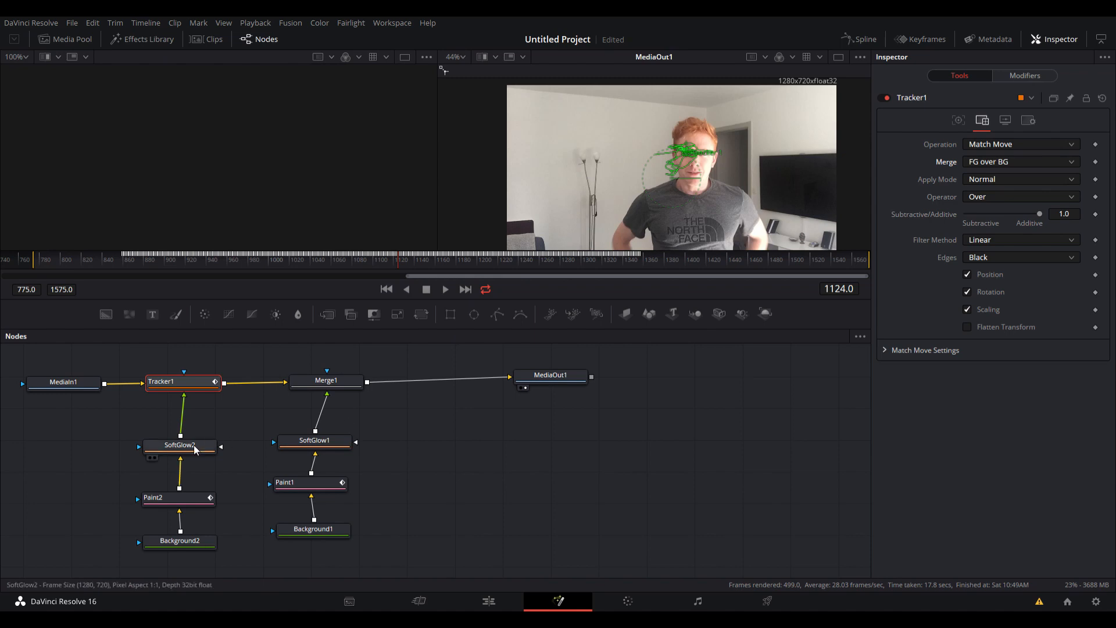
# In Paint2 at frame 1157, activate the Stroke tool and set its stroke animation to Limited duration with a duration of 100.
pyautogui.click(194, 501)
pyautogui.press('space')
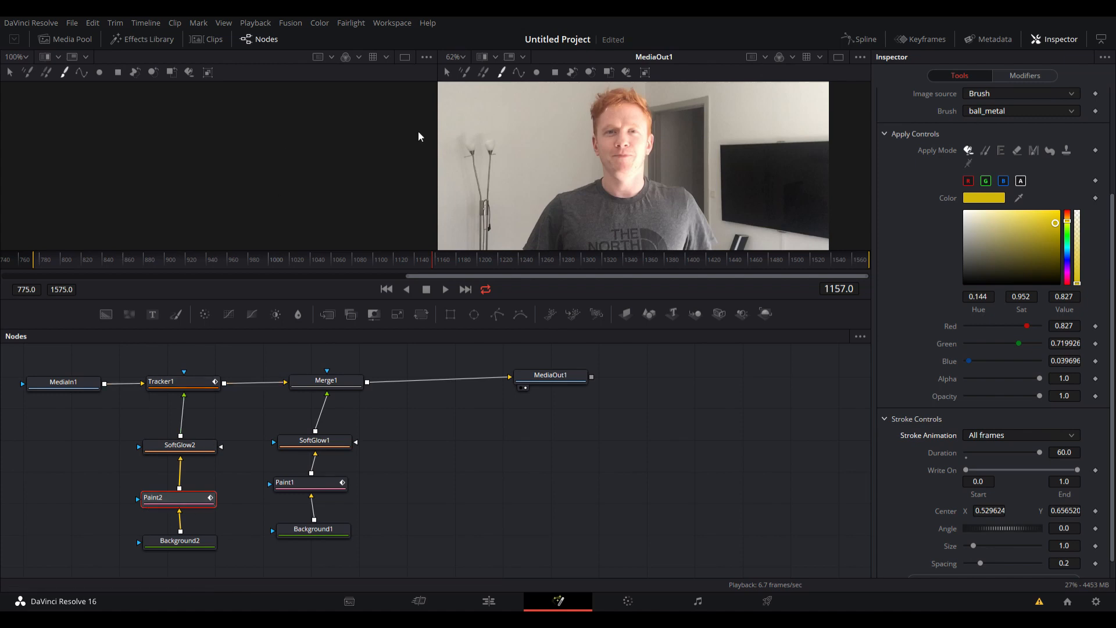
pyautogui.click(446, 72)
pyautogui.click(502, 72)
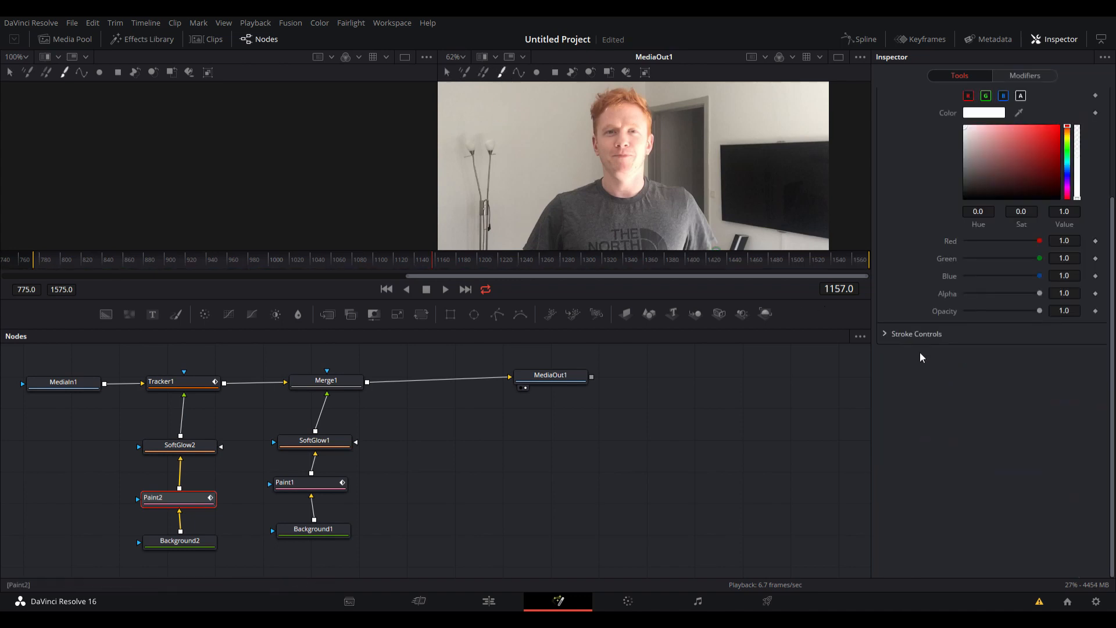
pyautogui.click(887, 334)
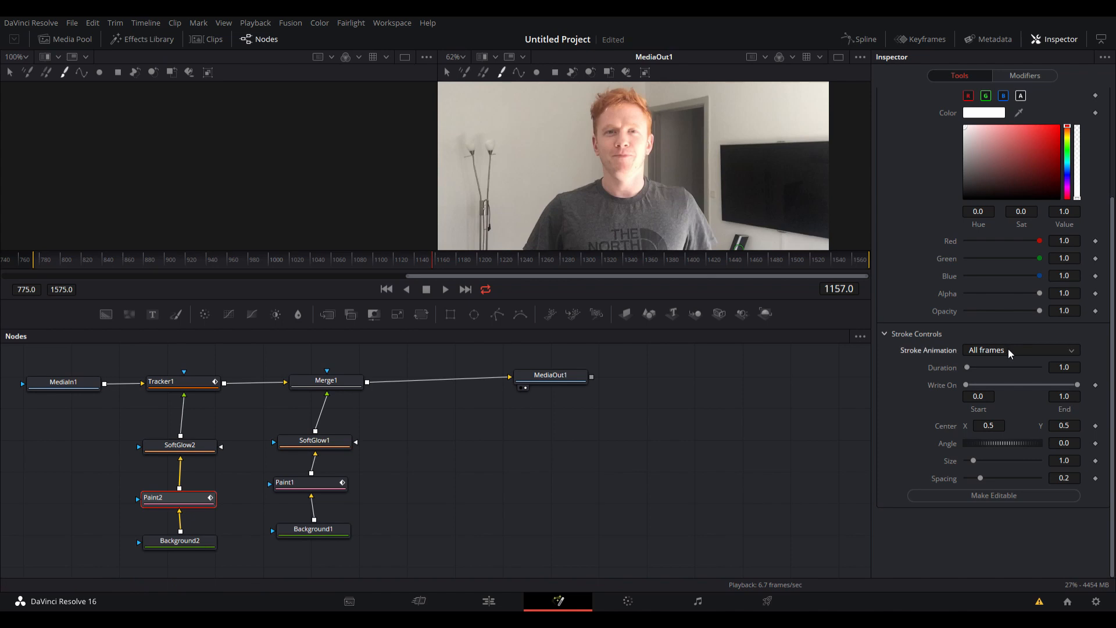
pyautogui.click(1013, 379)
pyautogui.moveTo(968, 368); pyautogui.dragTo(965, 368)
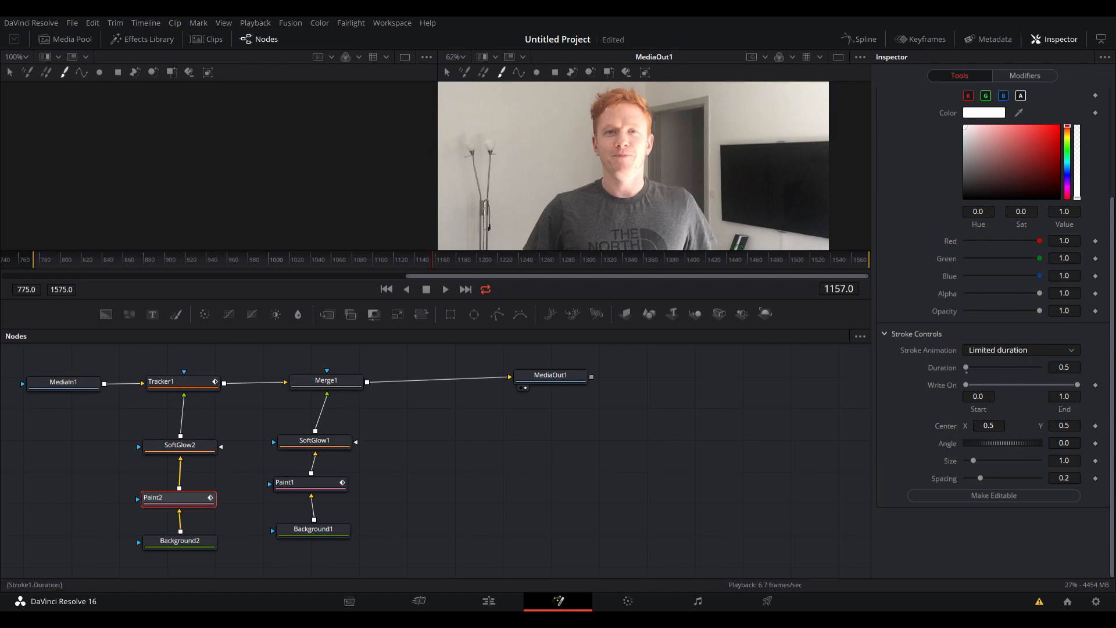
pyautogui.click(1067, 370)
pyautogui.press('BackSpace')
pyautogui.write('100')
pyautogui.press('Tab')
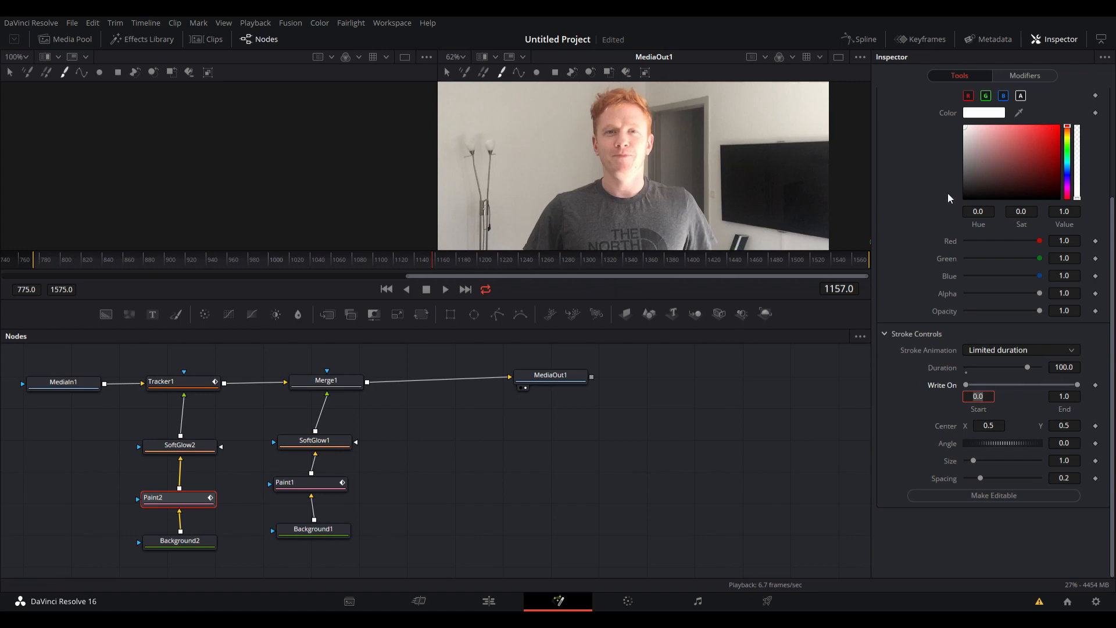
# Give the stroke an image brush shape and a yellow colour with hue 0.16, saturation 0.928 and value 0.882.
pyautogui.scroll(3, 930, 197)
pyautogui.click(885, 167)
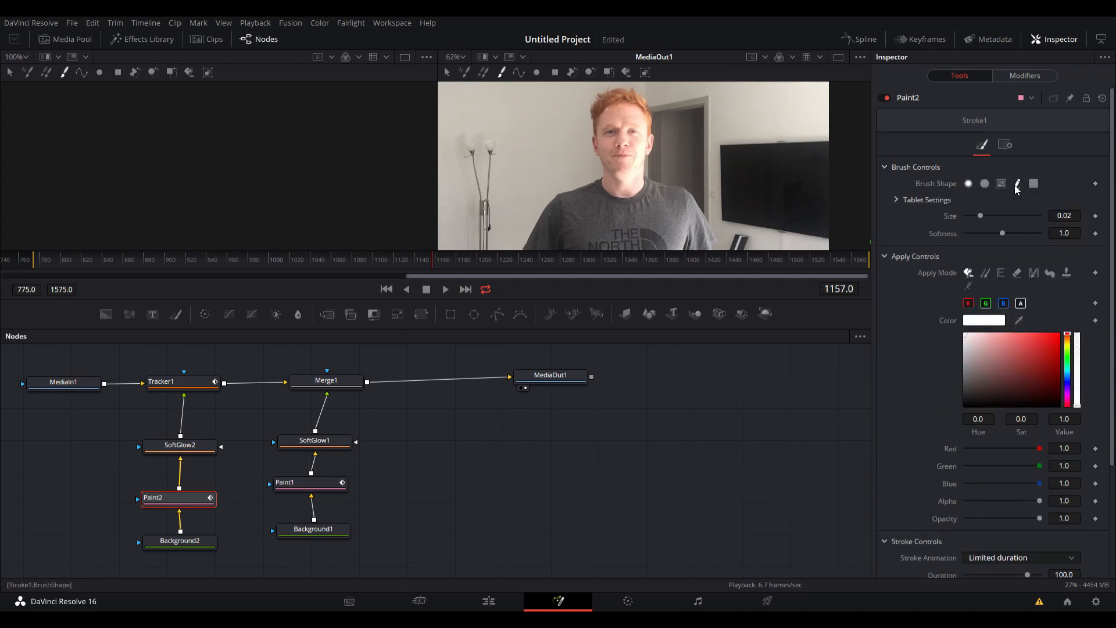
pyautogui.click(1000, 183)
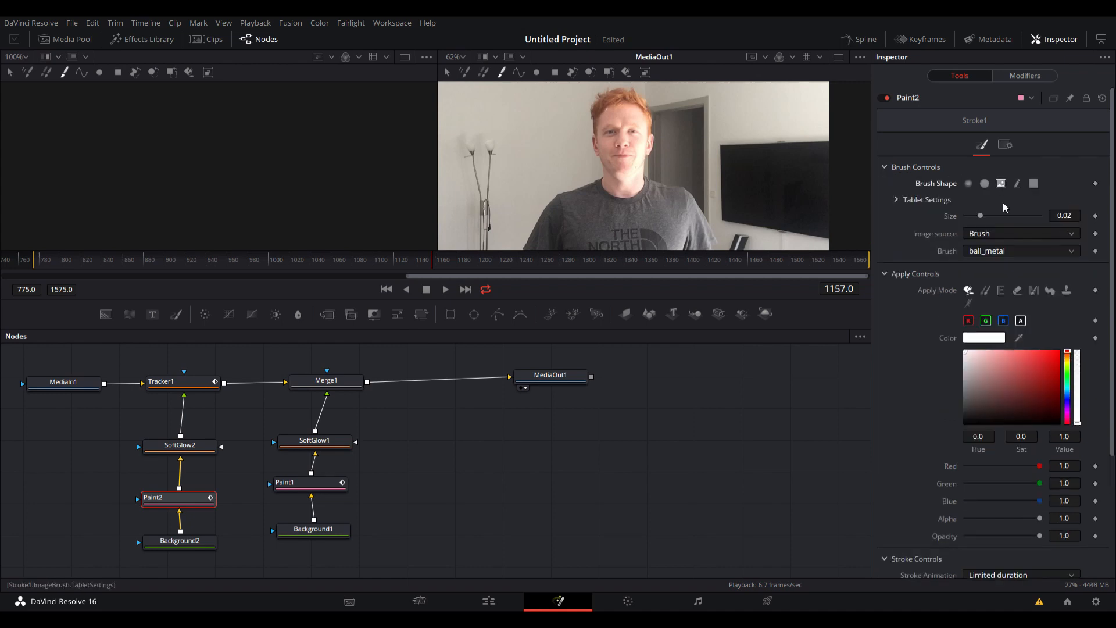
pyautogui.moveTo(1068, 355); pyautogui.dragTo(1053, 359)
pyautogui.click(1052, 367)
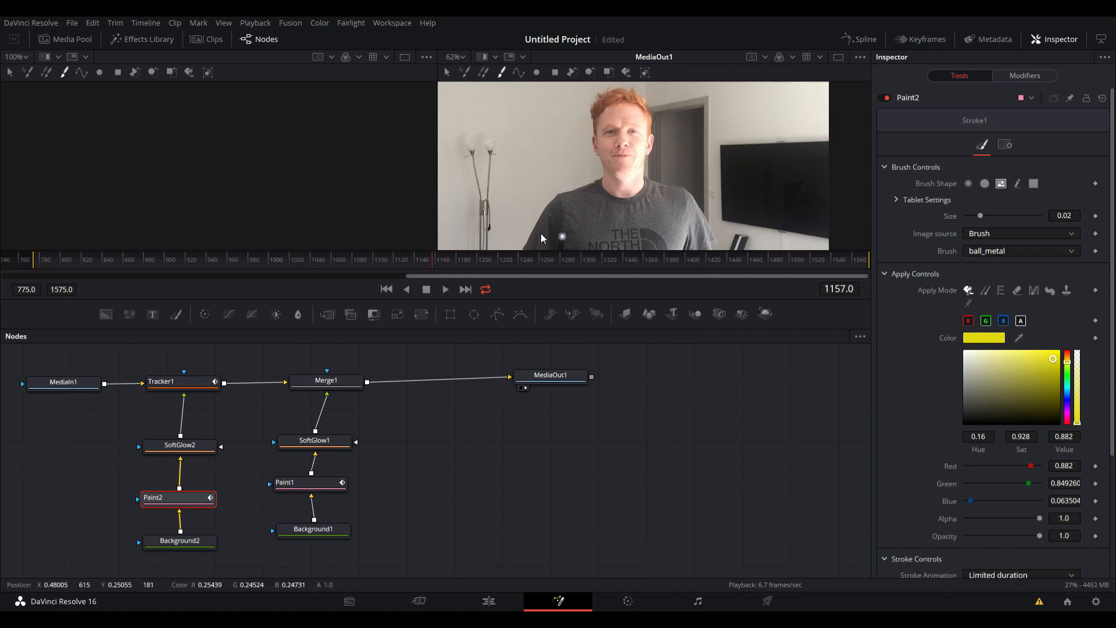
# Paint yellow strokes over the person's right eye at frame 1157, using a brush size of about 0.0119.
pyautogui.scroll(5, 613, 131)
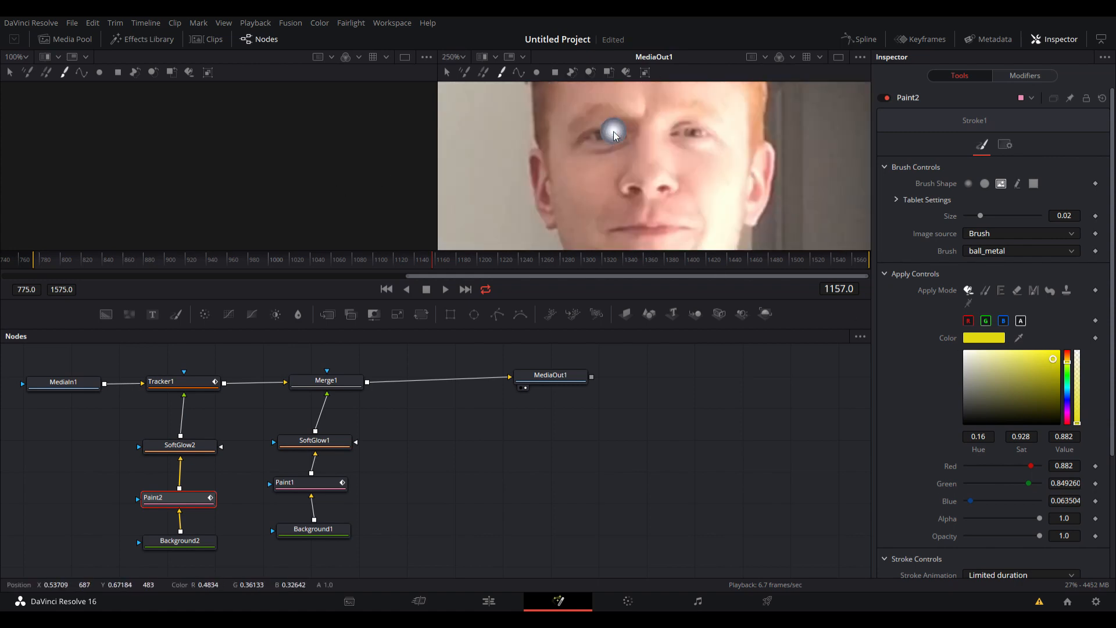
pyautogui.moveTo(584, 134)
pyautogui.keyDown('ctrl'); pyautogui.mouseDown()
pyautogui.moveTo(604, 142)
pyautogui.moveTo(603, 123)
pyautogui.moveTo(586, 126)
pyautogui.moveTo(592, 143)
pyautogui.mouseUp(); pyautogui.keyUp('ctrl')
pyautogui.click(604, 136)
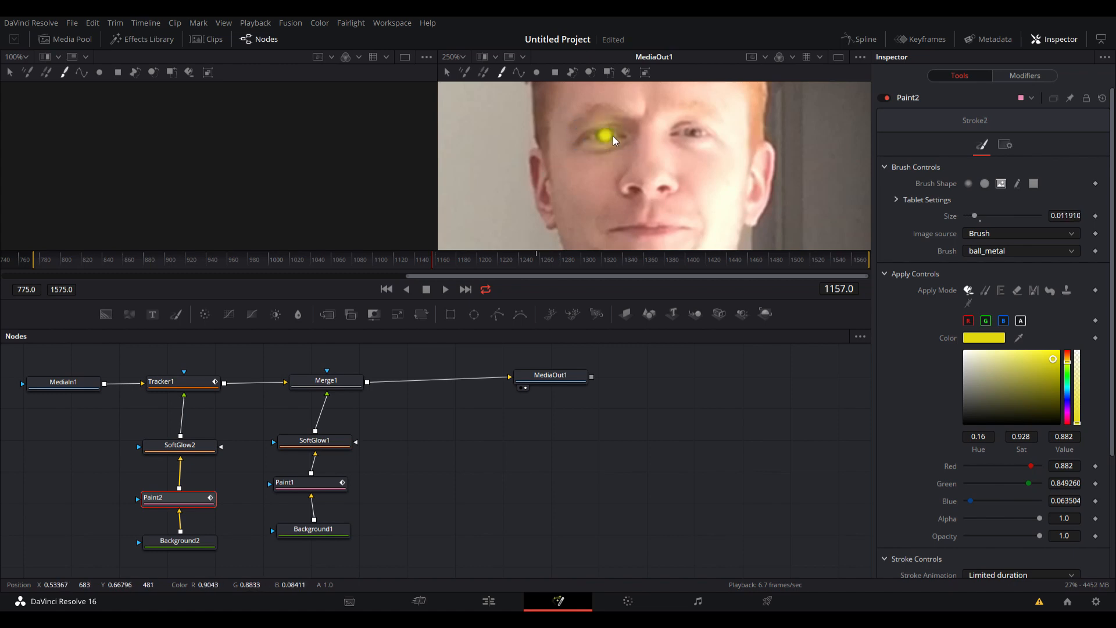
# Play the footage onward from frame 1157 and check around frame 1248 how the yellow paint follows the eye.
pyautogui.scroll(-8, 619, 148)
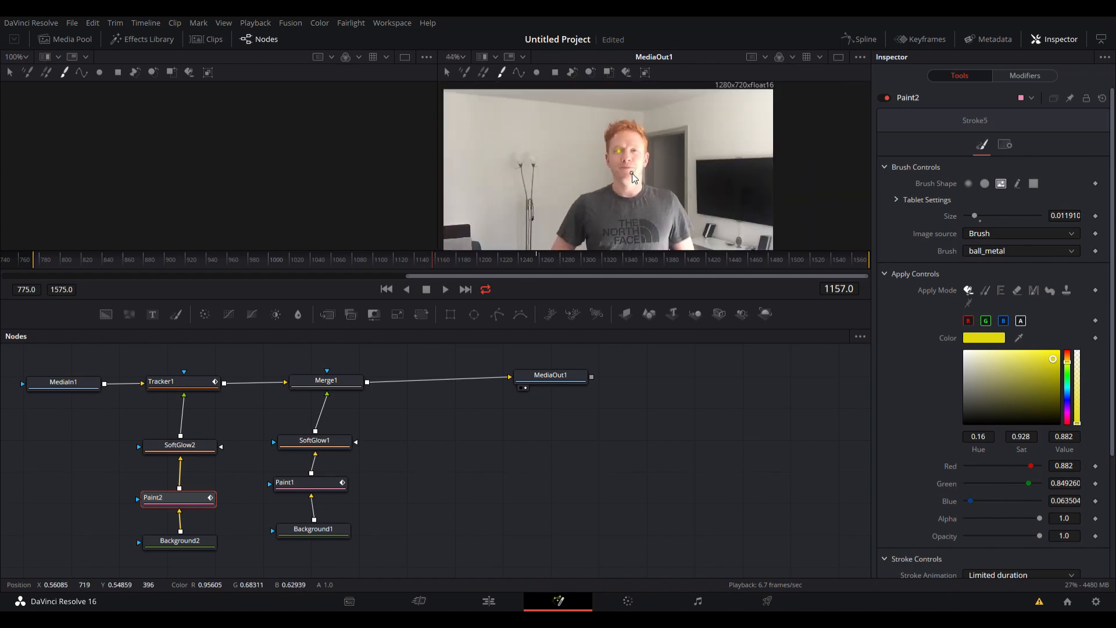
pyautogui.scroll(2, 640, 176)
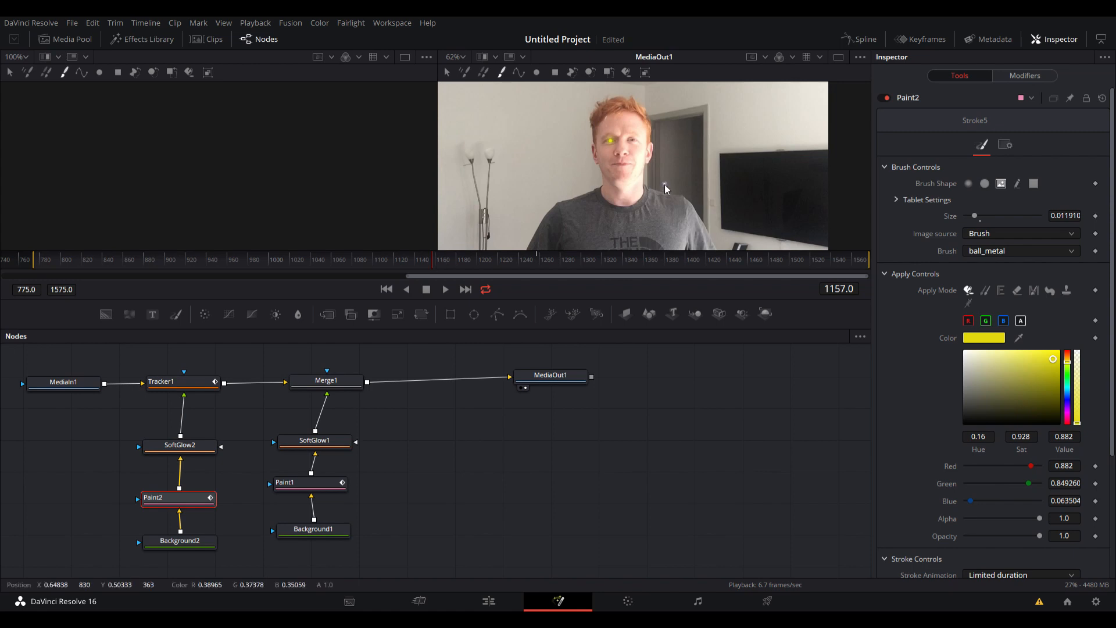
pyautogui.press('space')
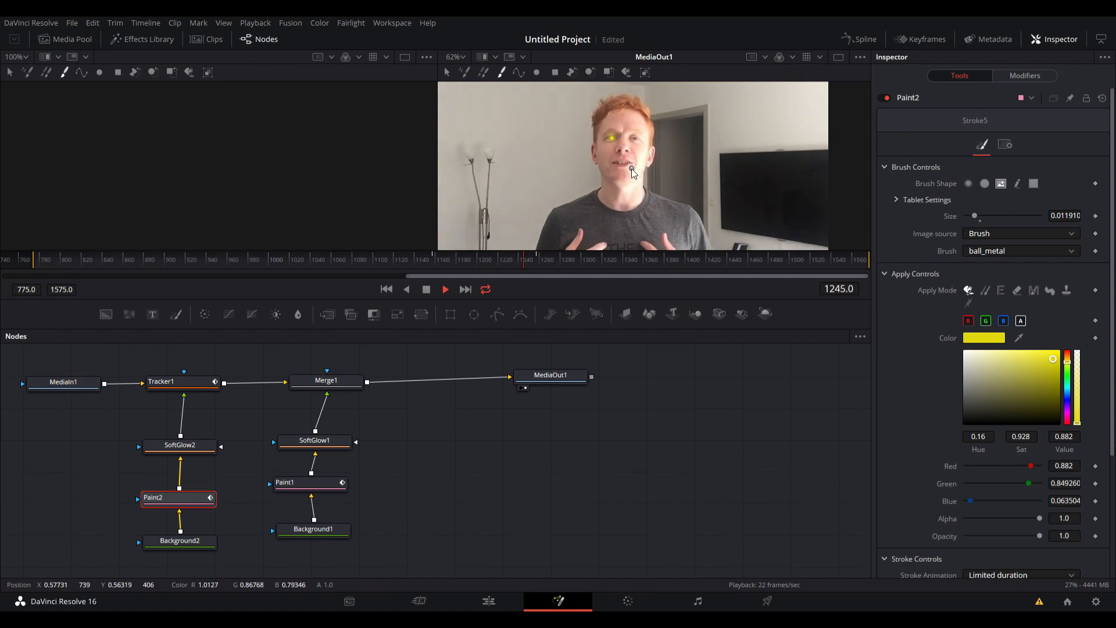
pyautogui.press('space')
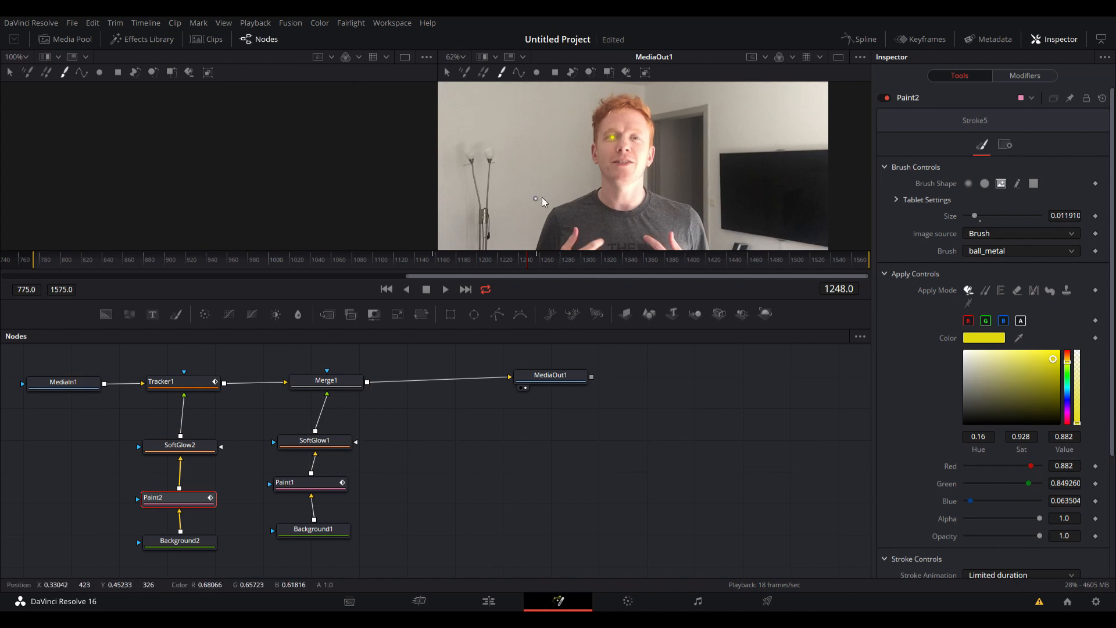
pyautogui.click(613, 137)
pyautogui.press('space')
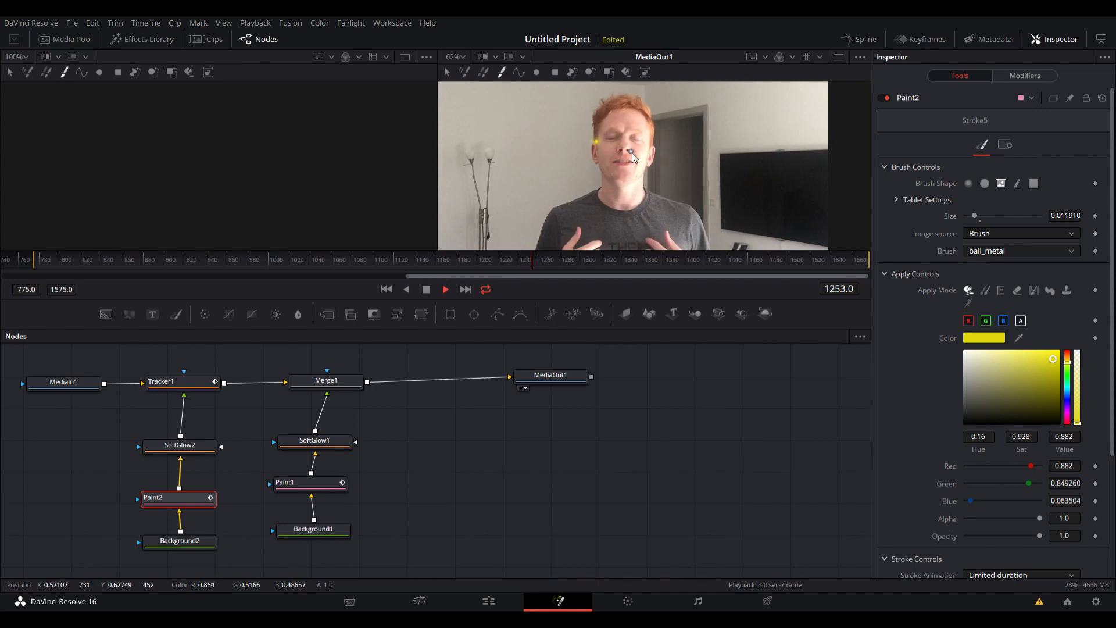
# Replay the tracked paint from frame 1163 and stop at frame 1252.
pyautogui.click(428, 259)
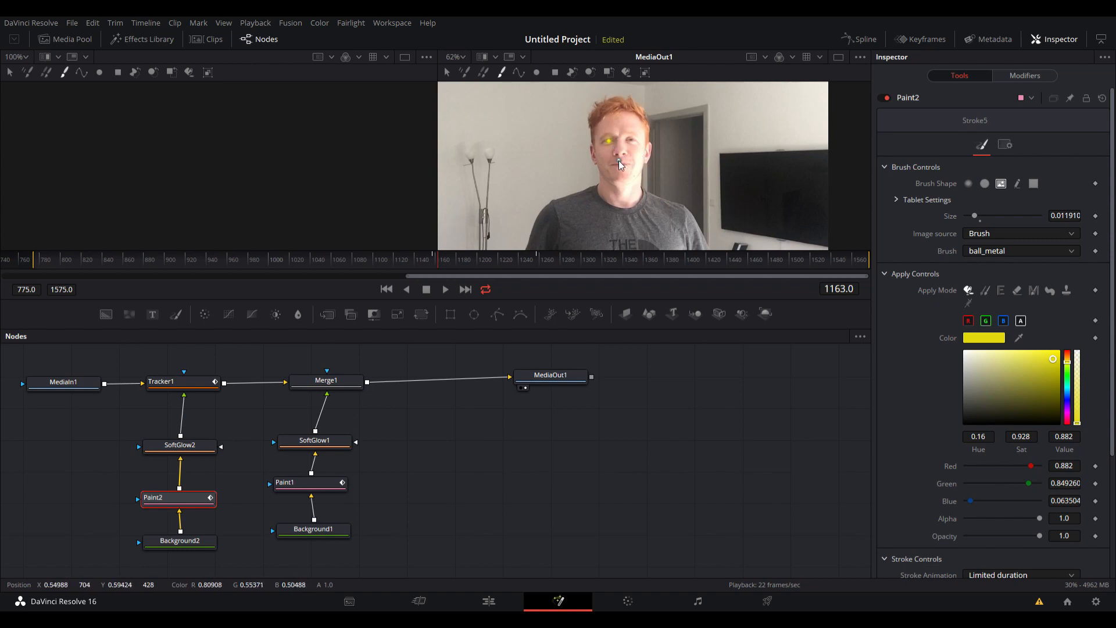
pyautogui.press('space')
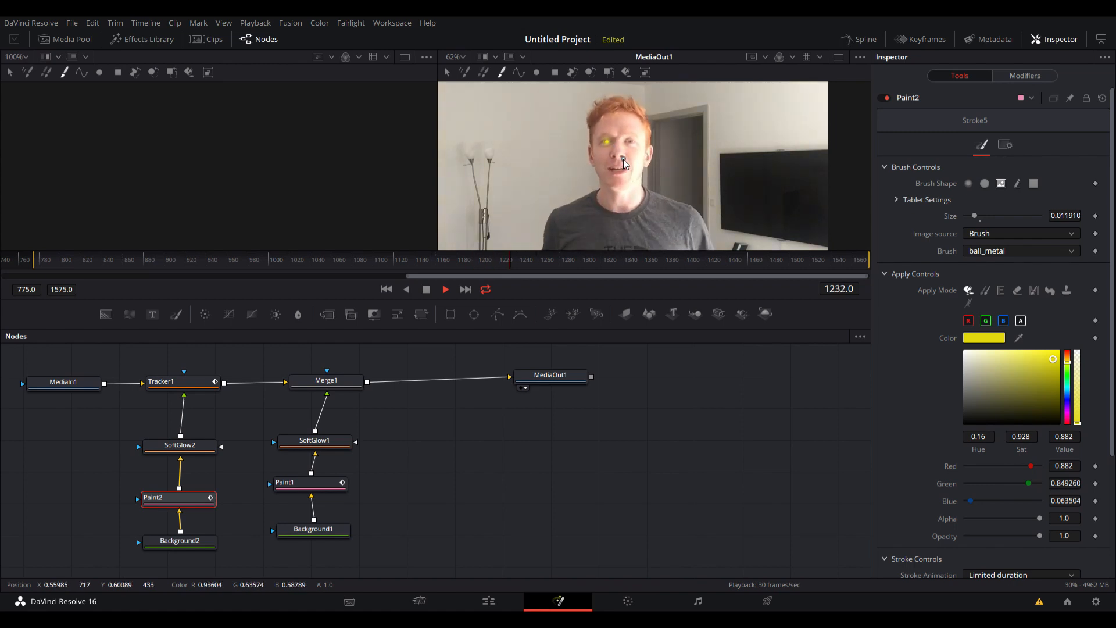
pyautogui.press('space')
pyautogui.press('space')
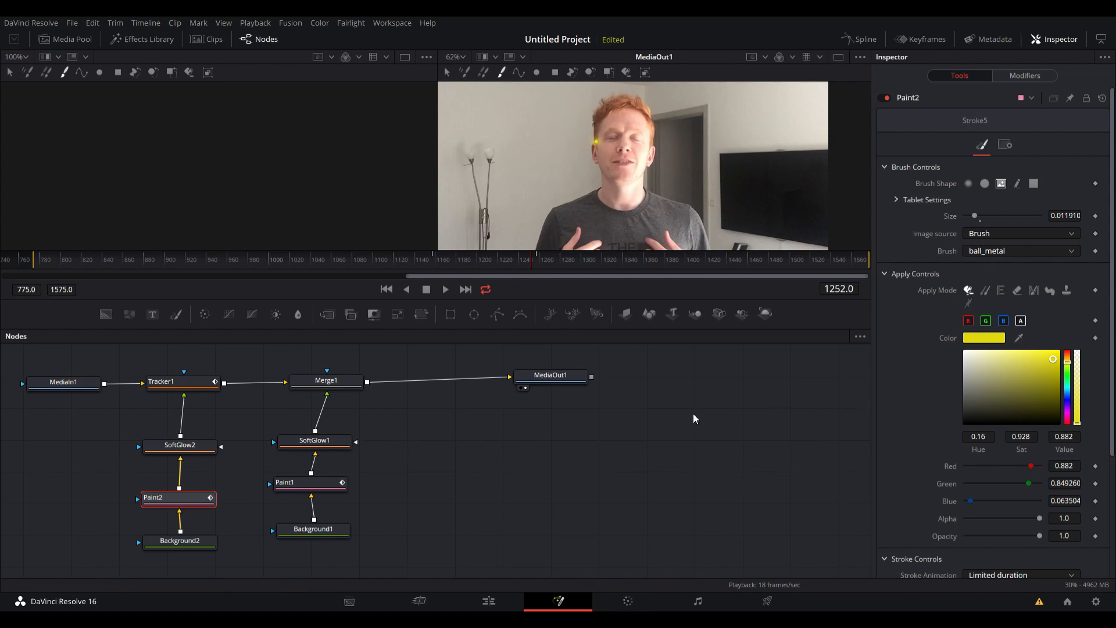
# Raise SoftGlow2's gain to 2.795.
pyautogui.click(191, 454)
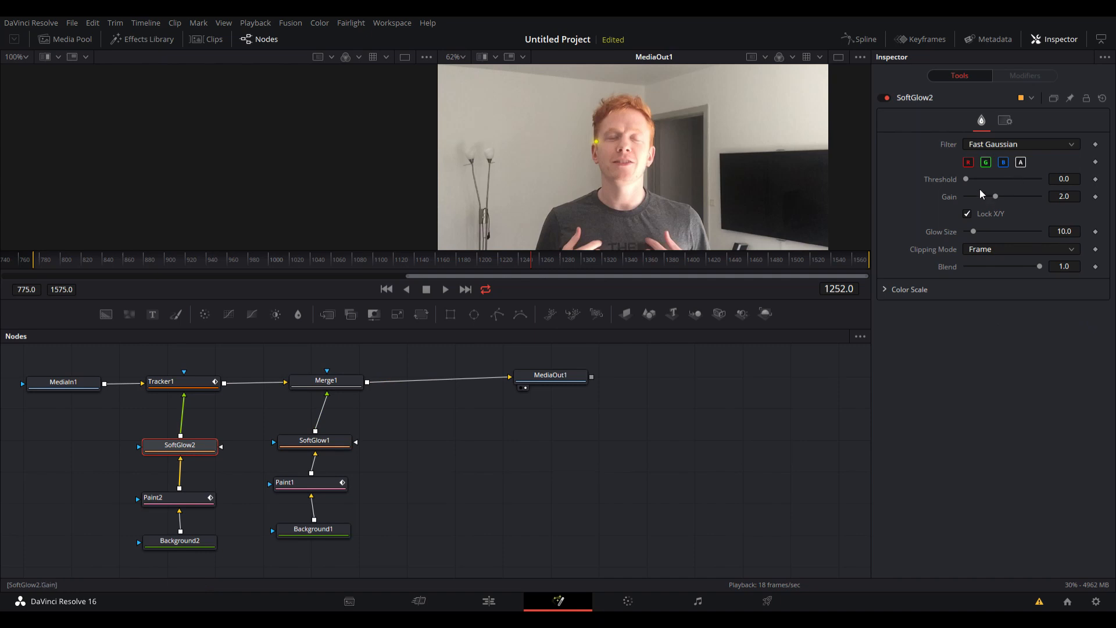
pyautogui.moveTo(967, 178); pyautogui.dragTo(1008, 201)
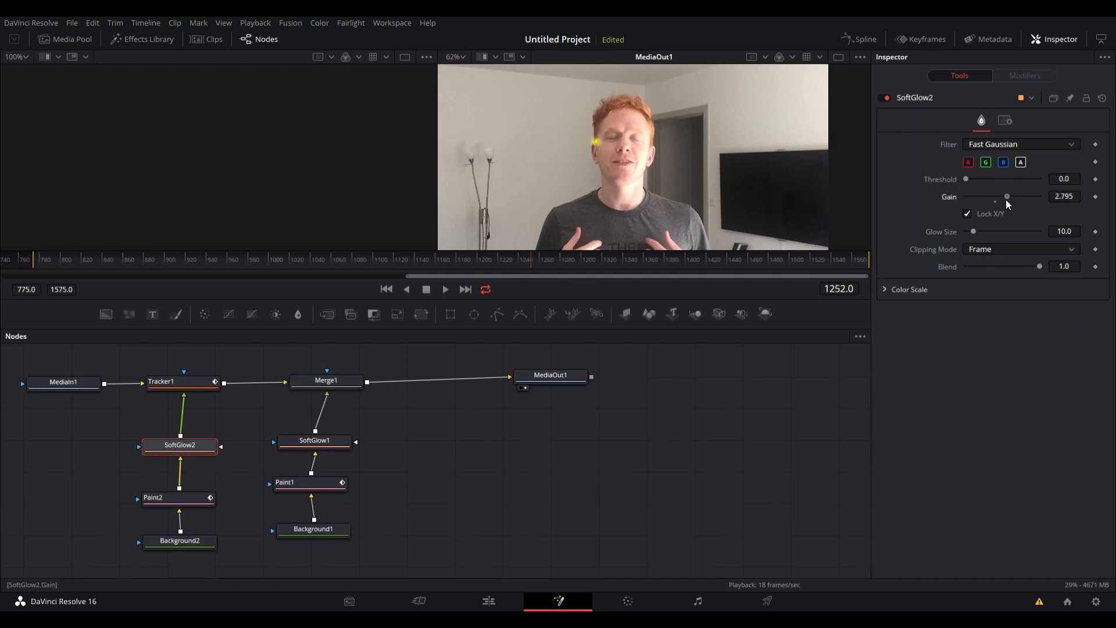